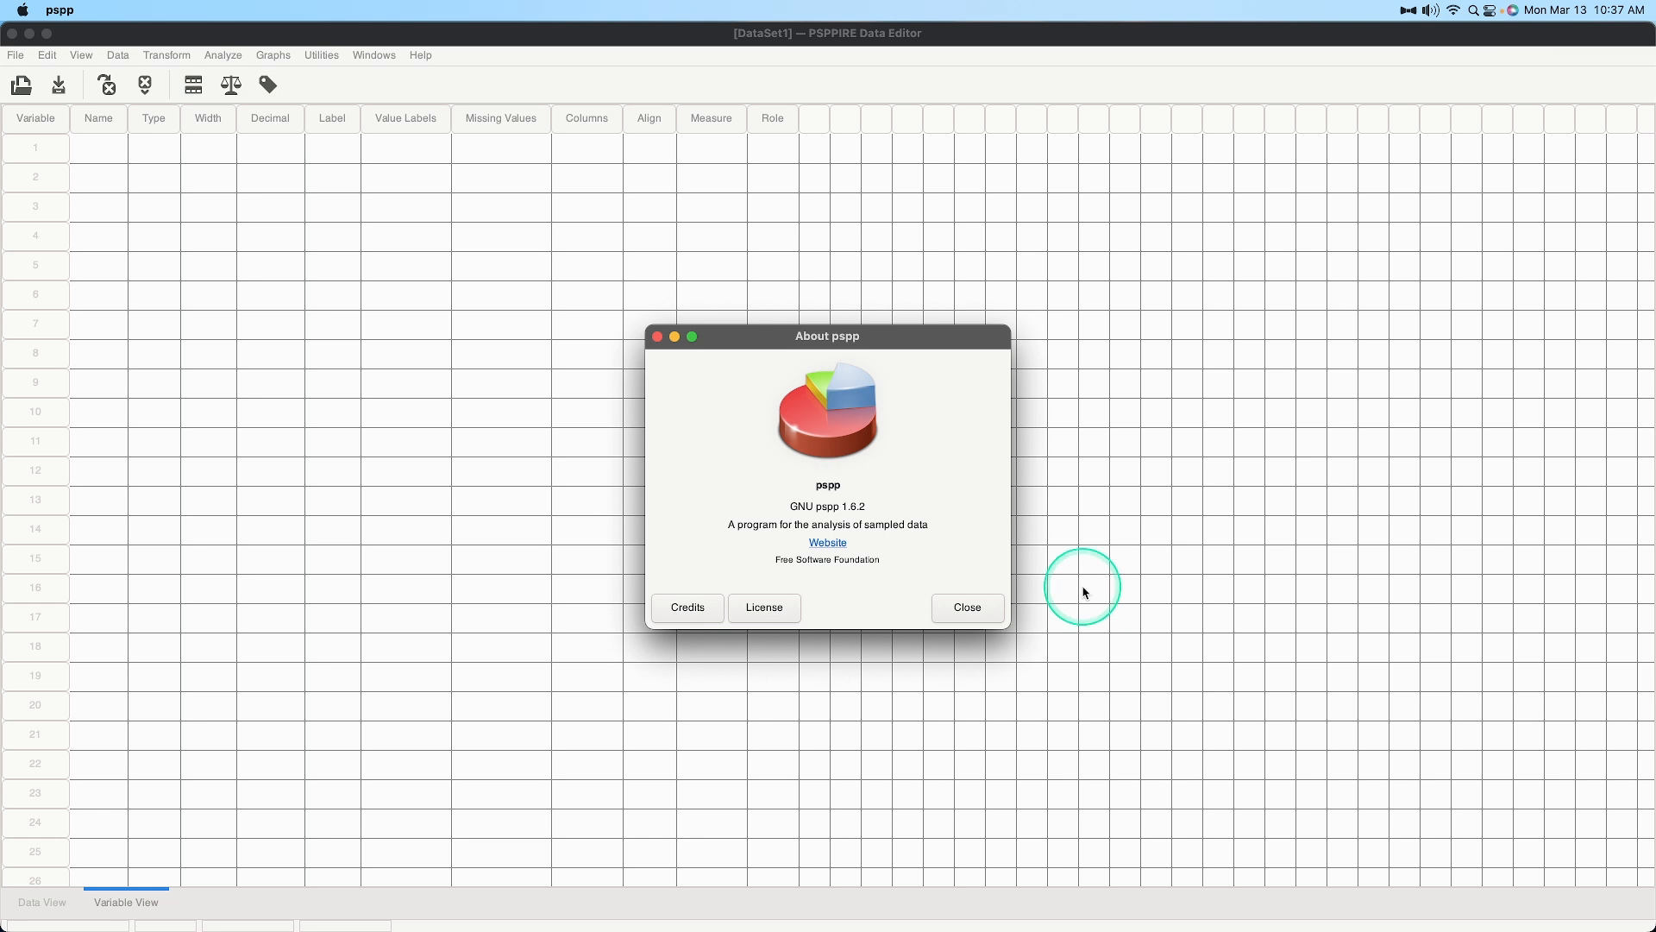
Step: Close the About window and open the Import Data assistant, placing its window near the middle of the screen
left_click(970, 609)
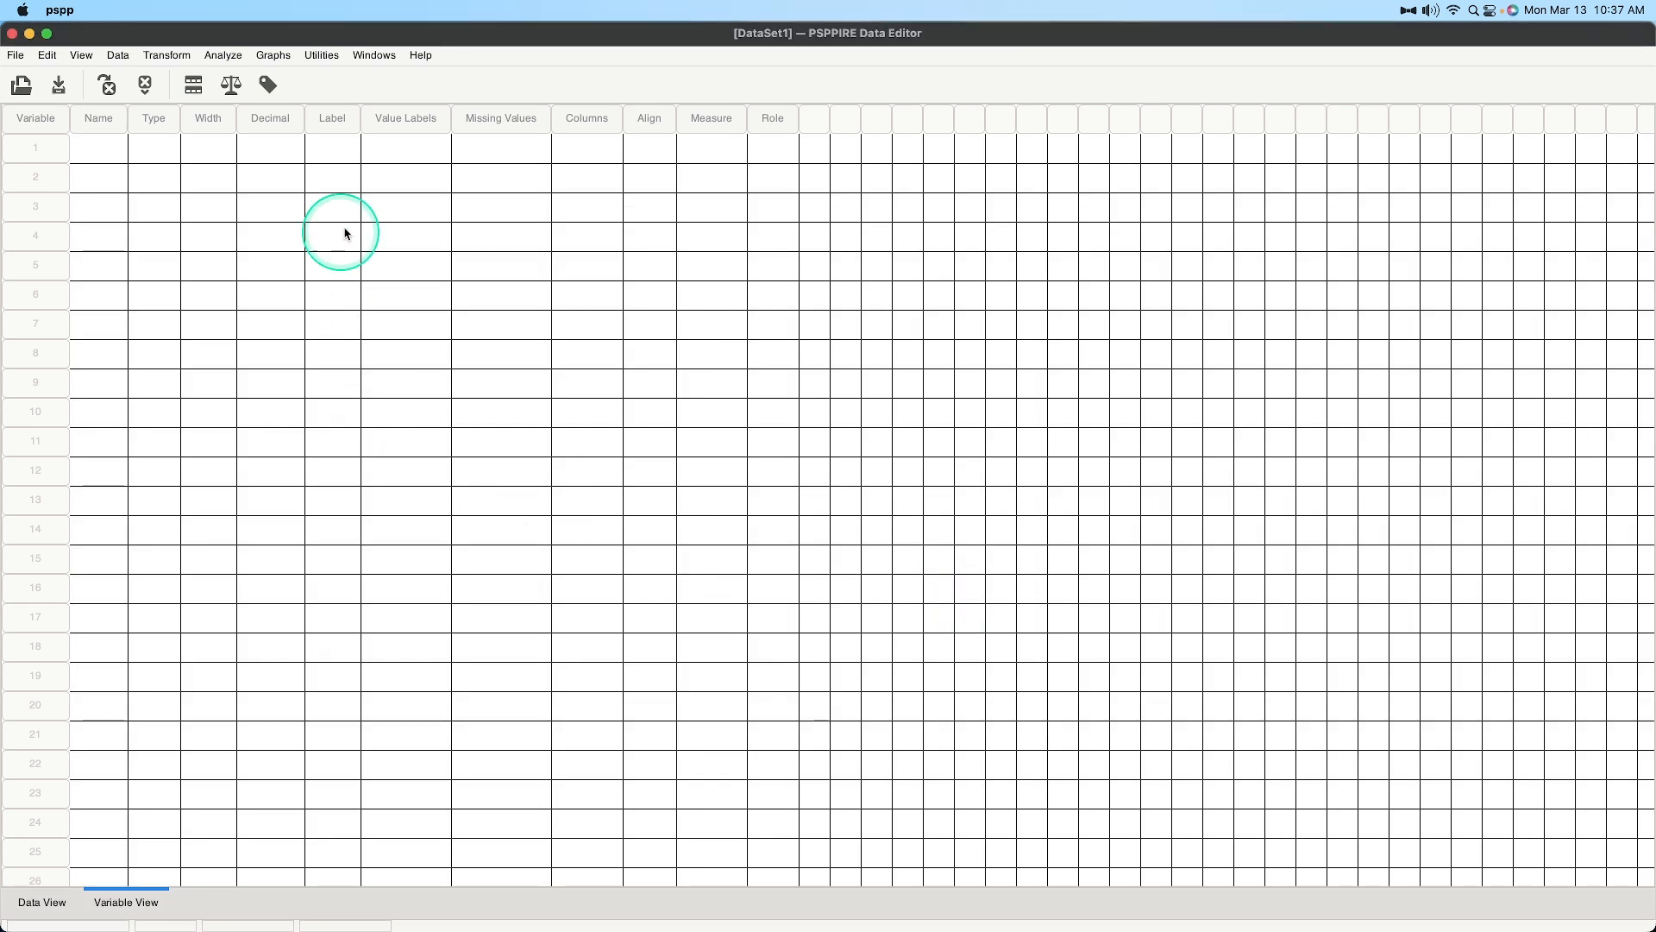
left_click(15, 55)
left_click(56, 120)
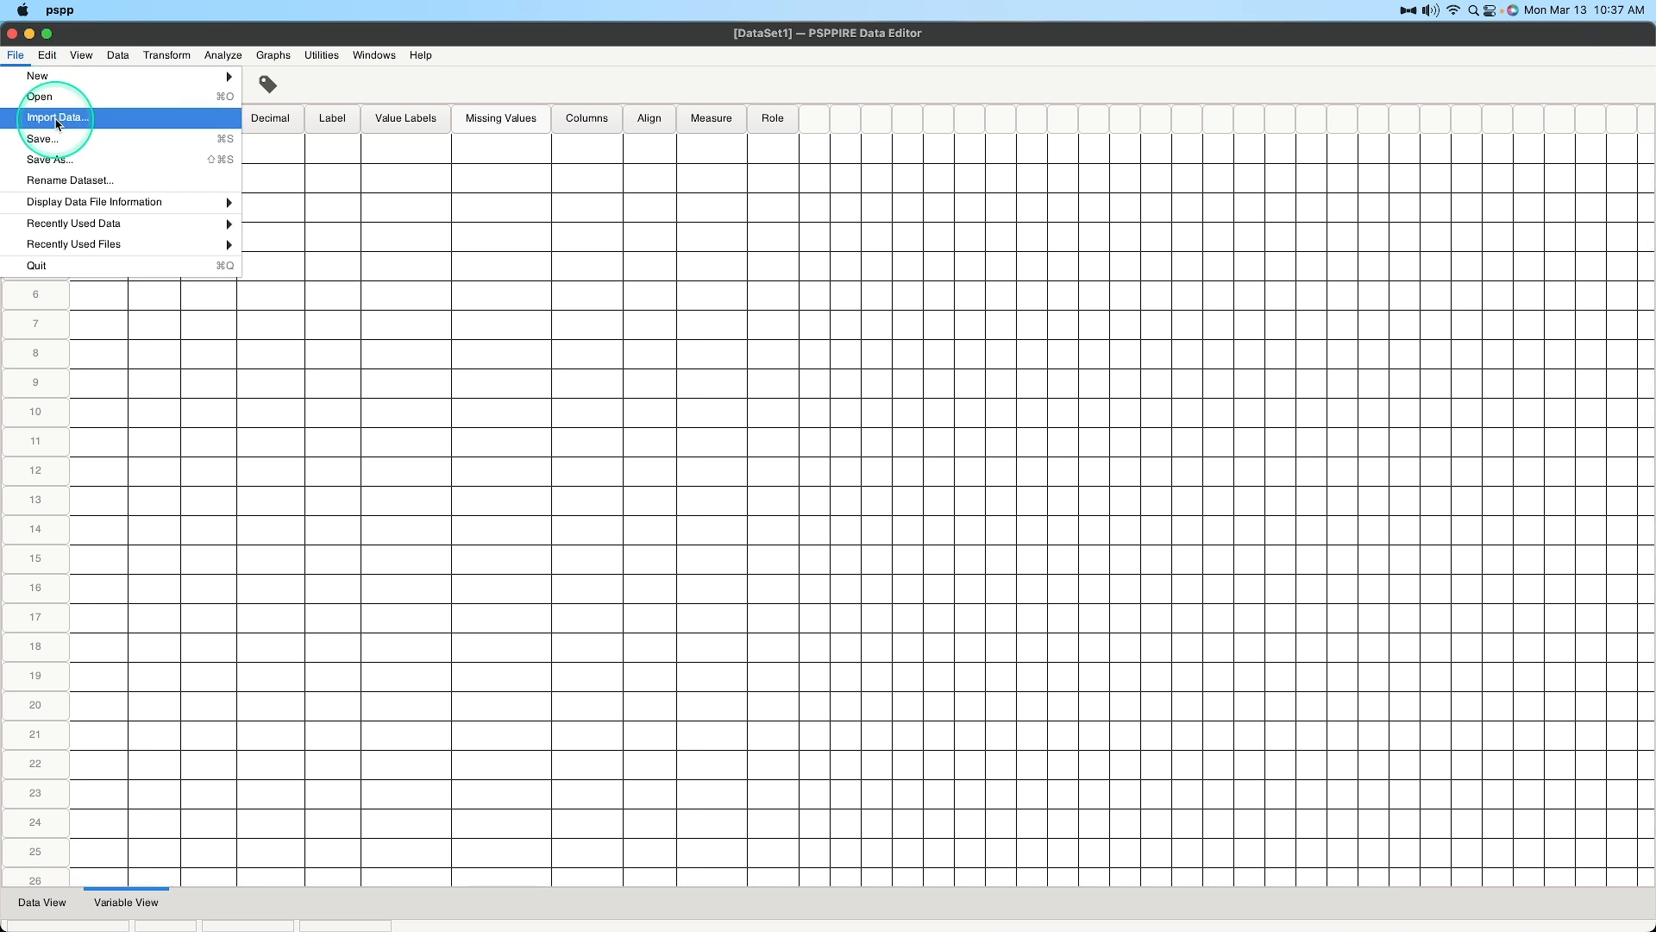
left_click_drag(426, 34, 686, 92)
left_click_drag(876, 431, 1196, 544)
left_click_drag(723, 86, 808, 162)
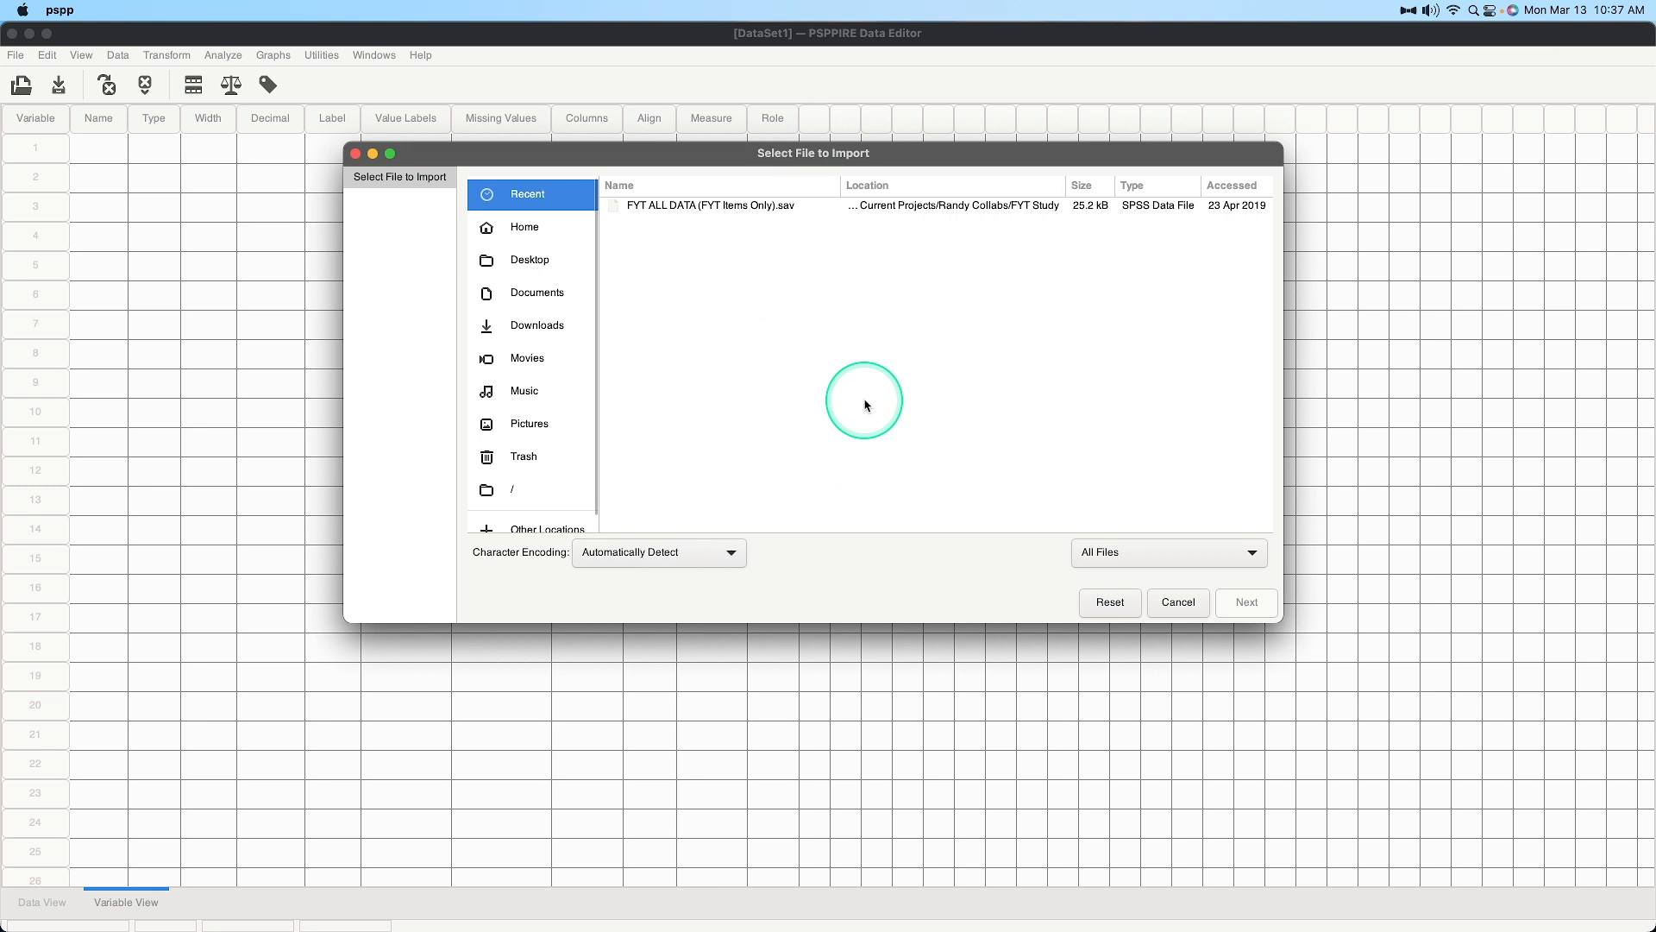
Step: Examine the available file type filters, character encodings and folder locations for the import, keeping All Files and Automatically Detect
left_click(1248, 555)
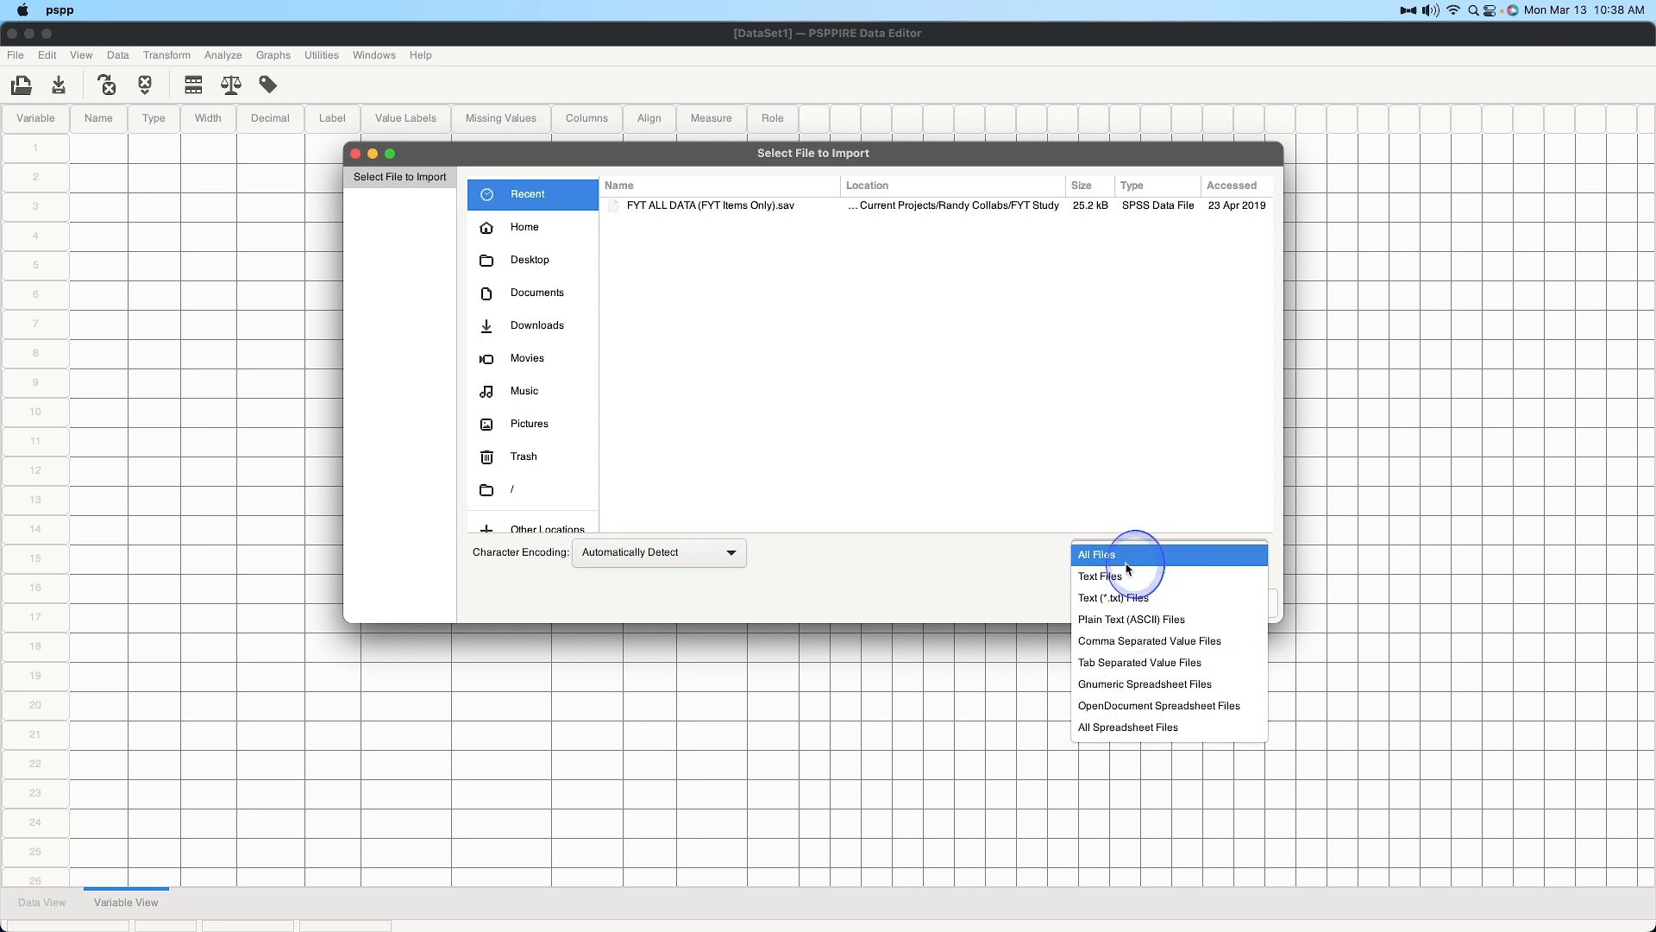
left_click(1199, 555)
left_click(726, 553)
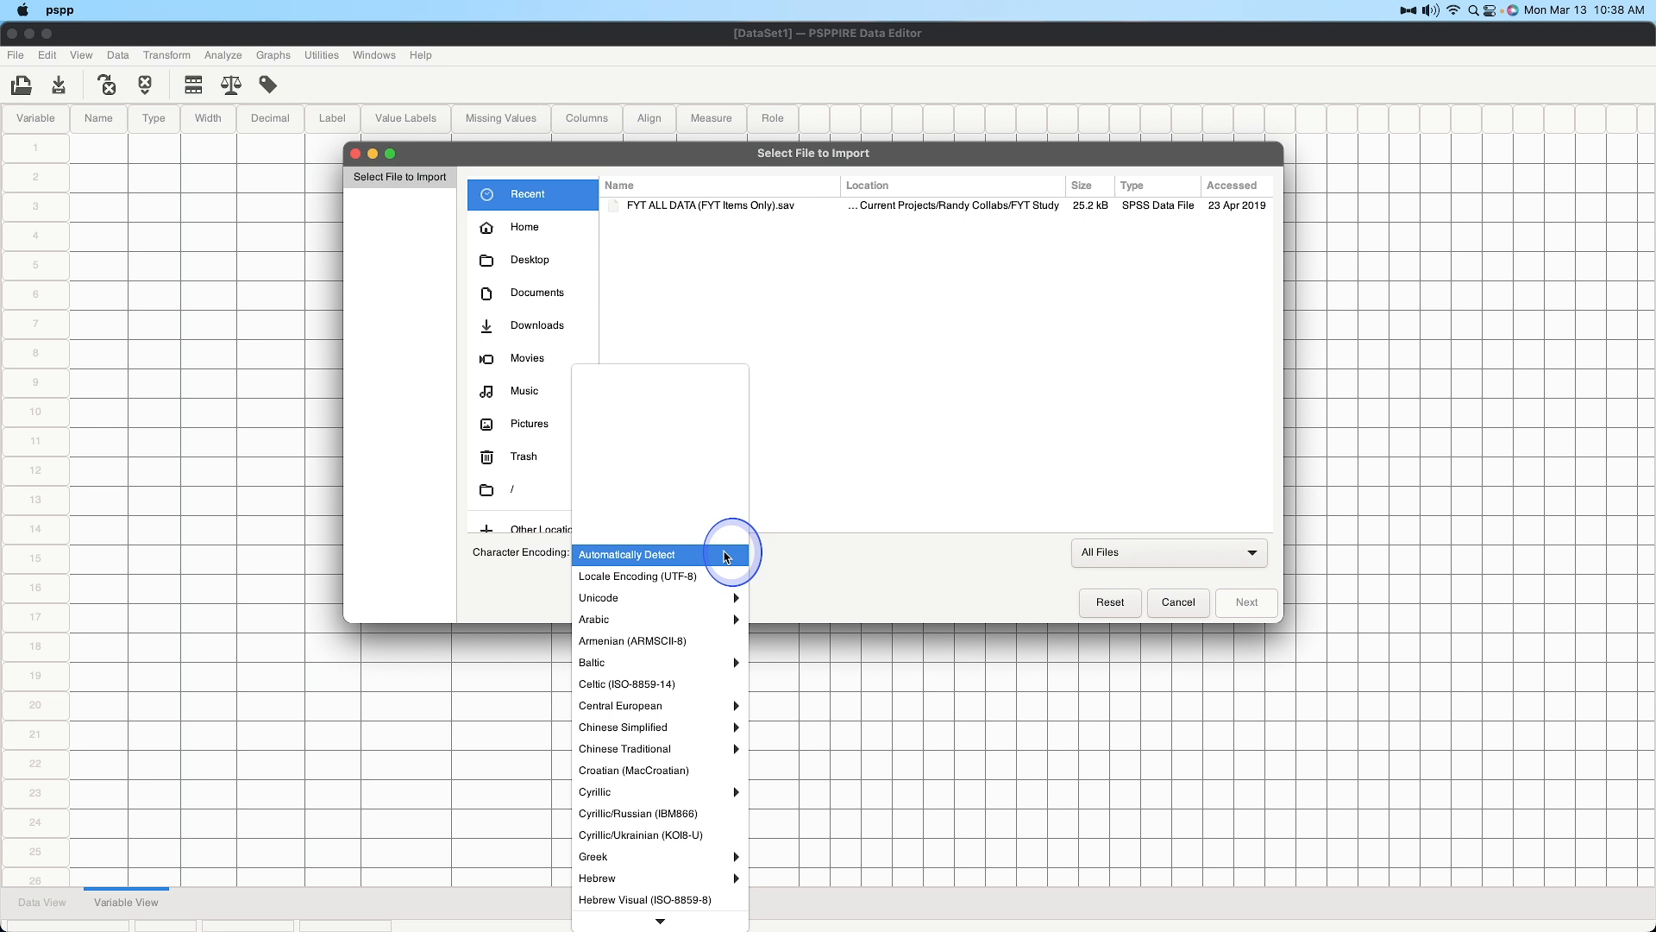
scroll(702, 676, "down", 5)
left_click(923, 590)
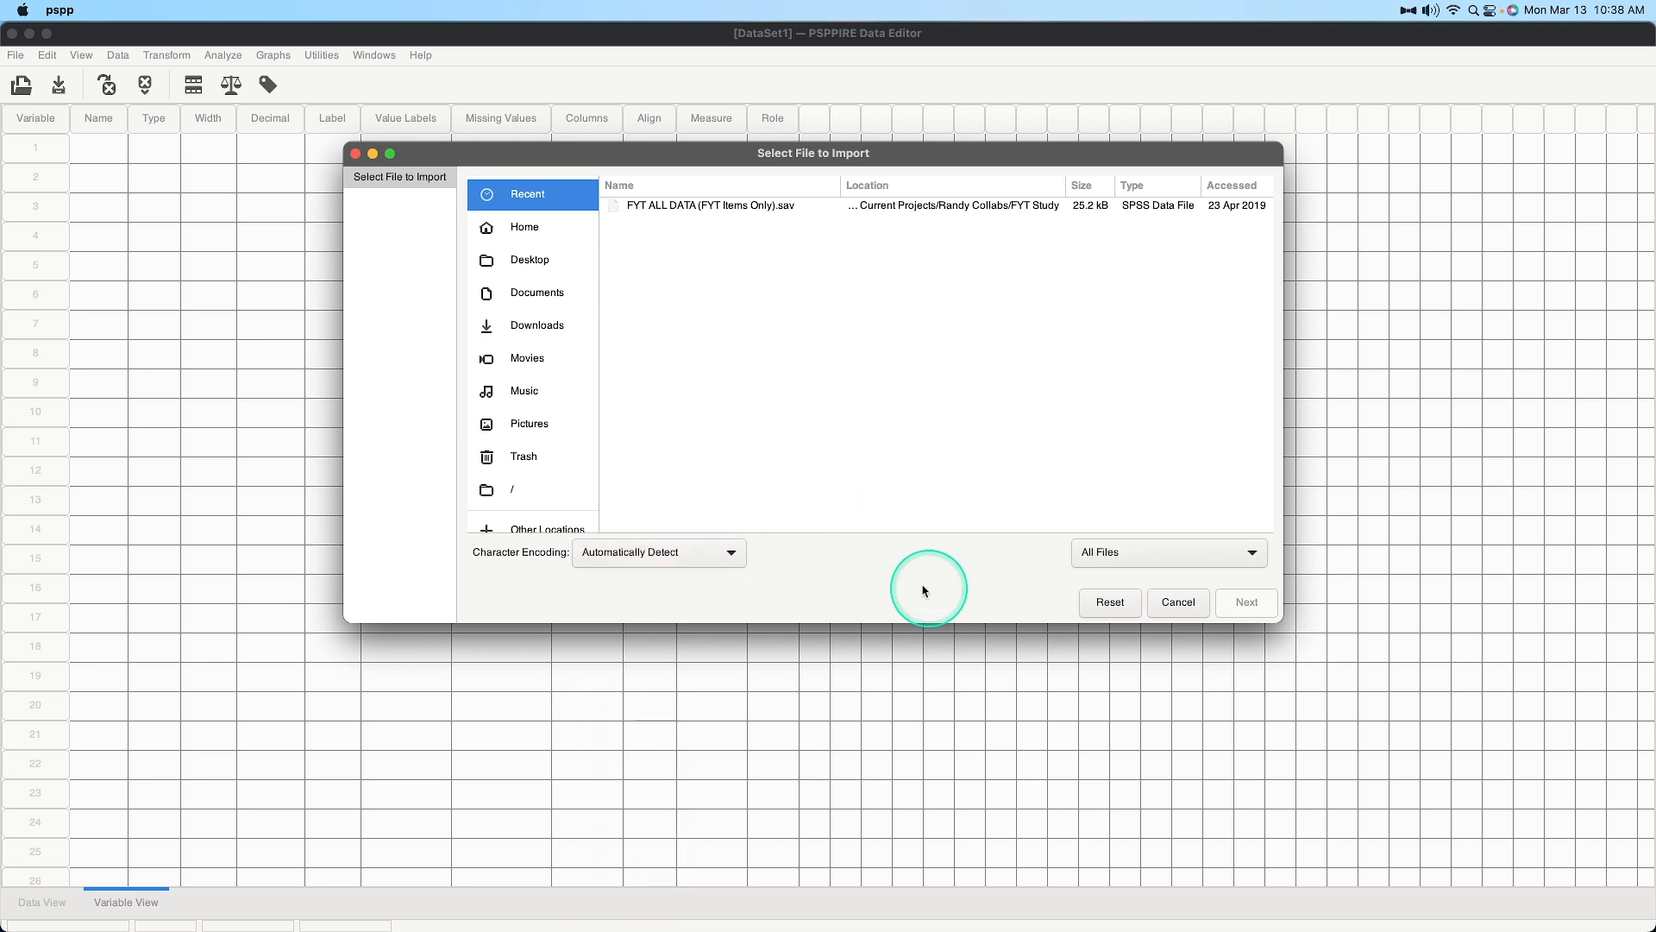
left_click(734, 555)
left_click(1017, 579)
left_click(1160, 552)
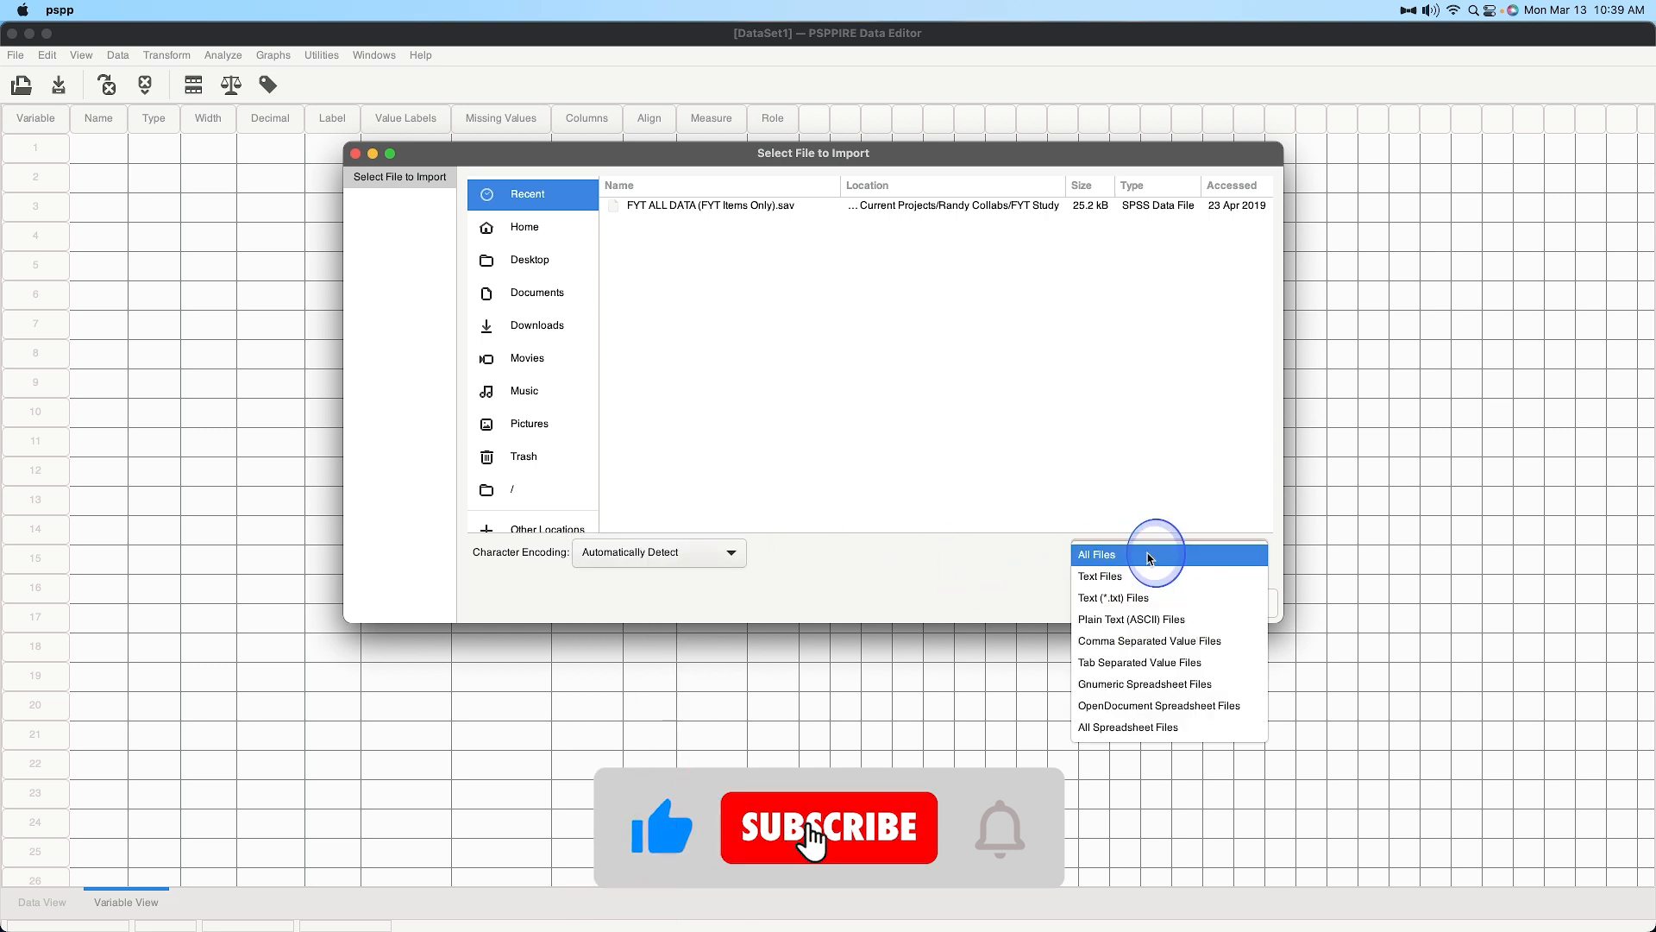
left_click(944, 576)
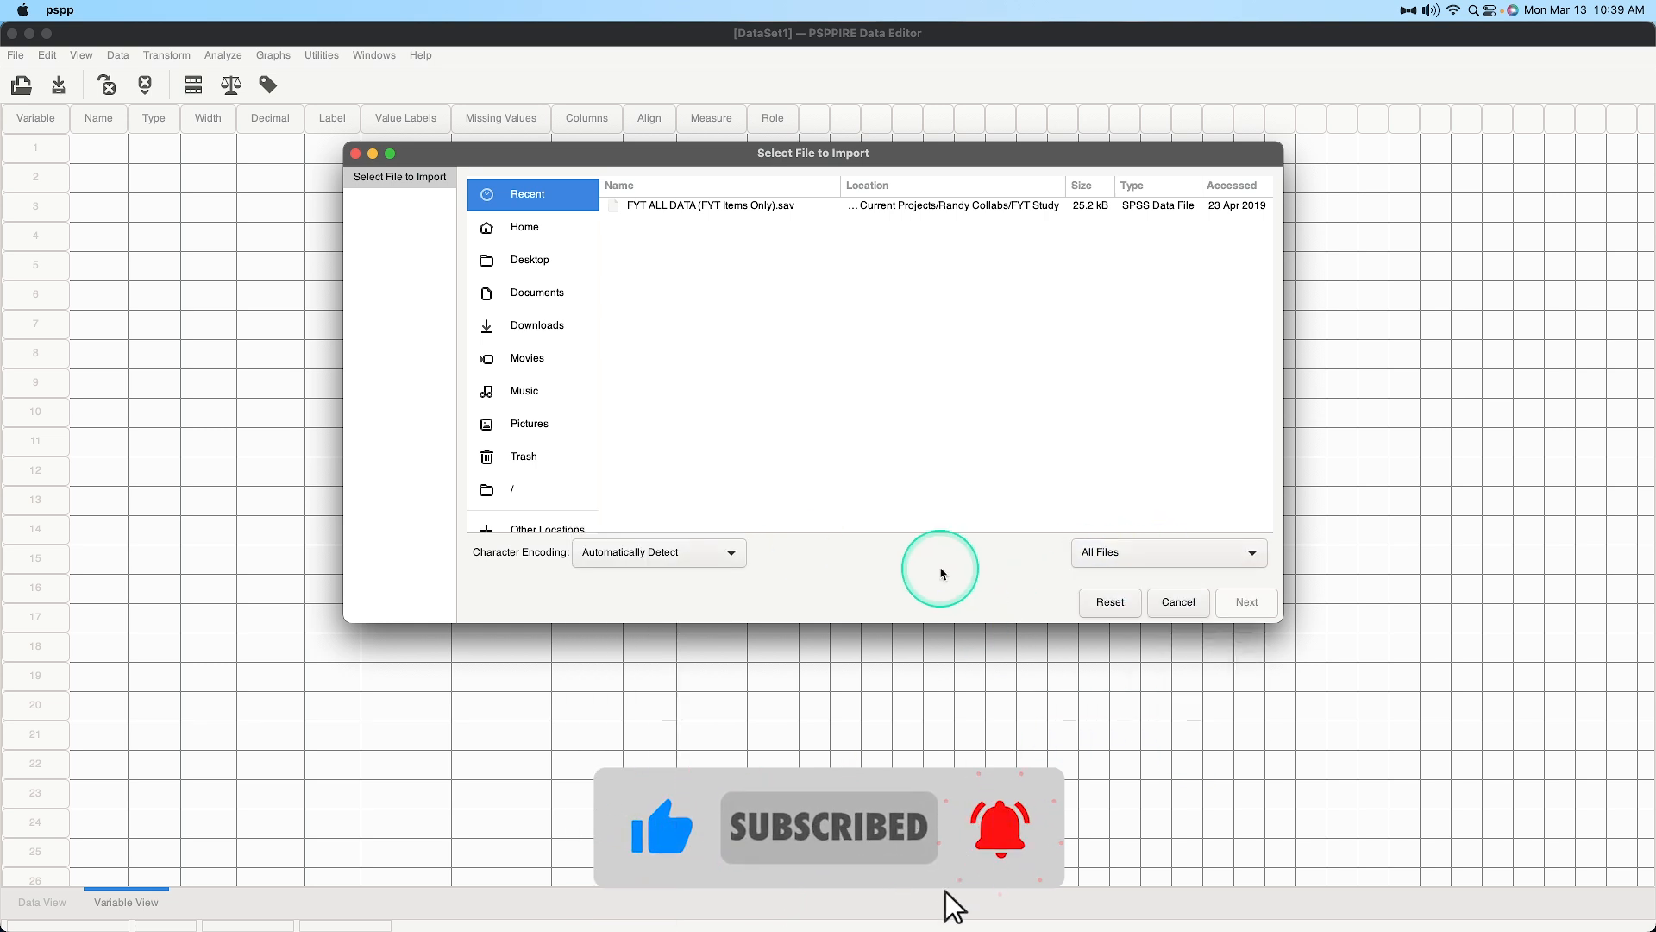
scroll(547, 373, "down", 1)
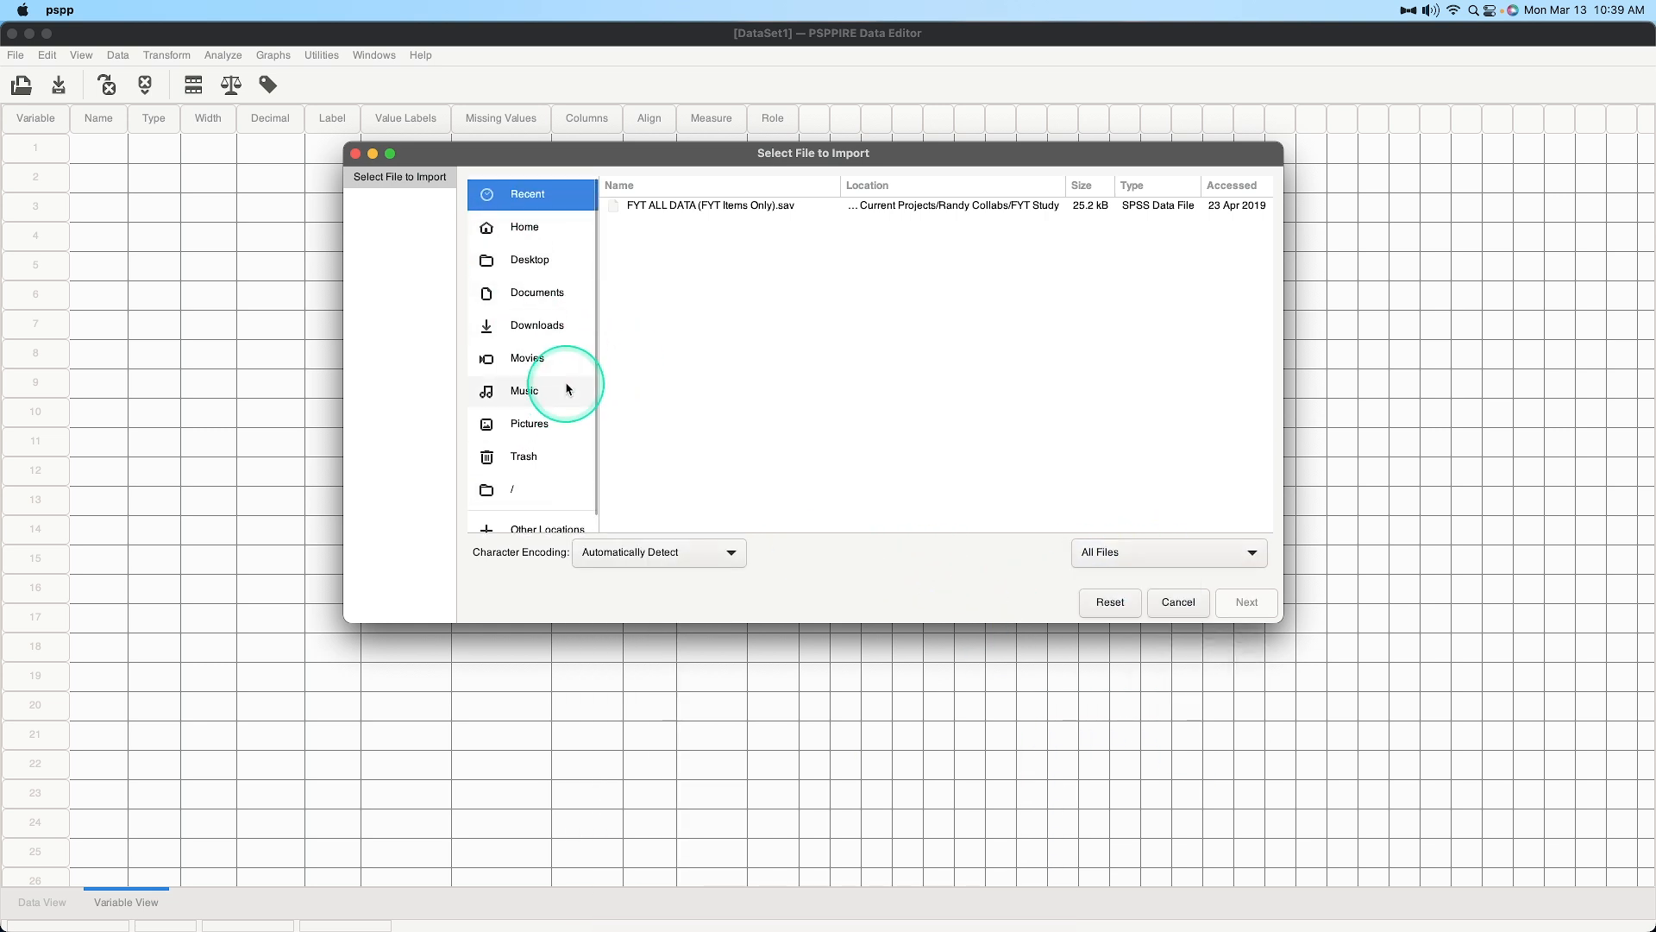
scroll(540, 342, "up", 1)
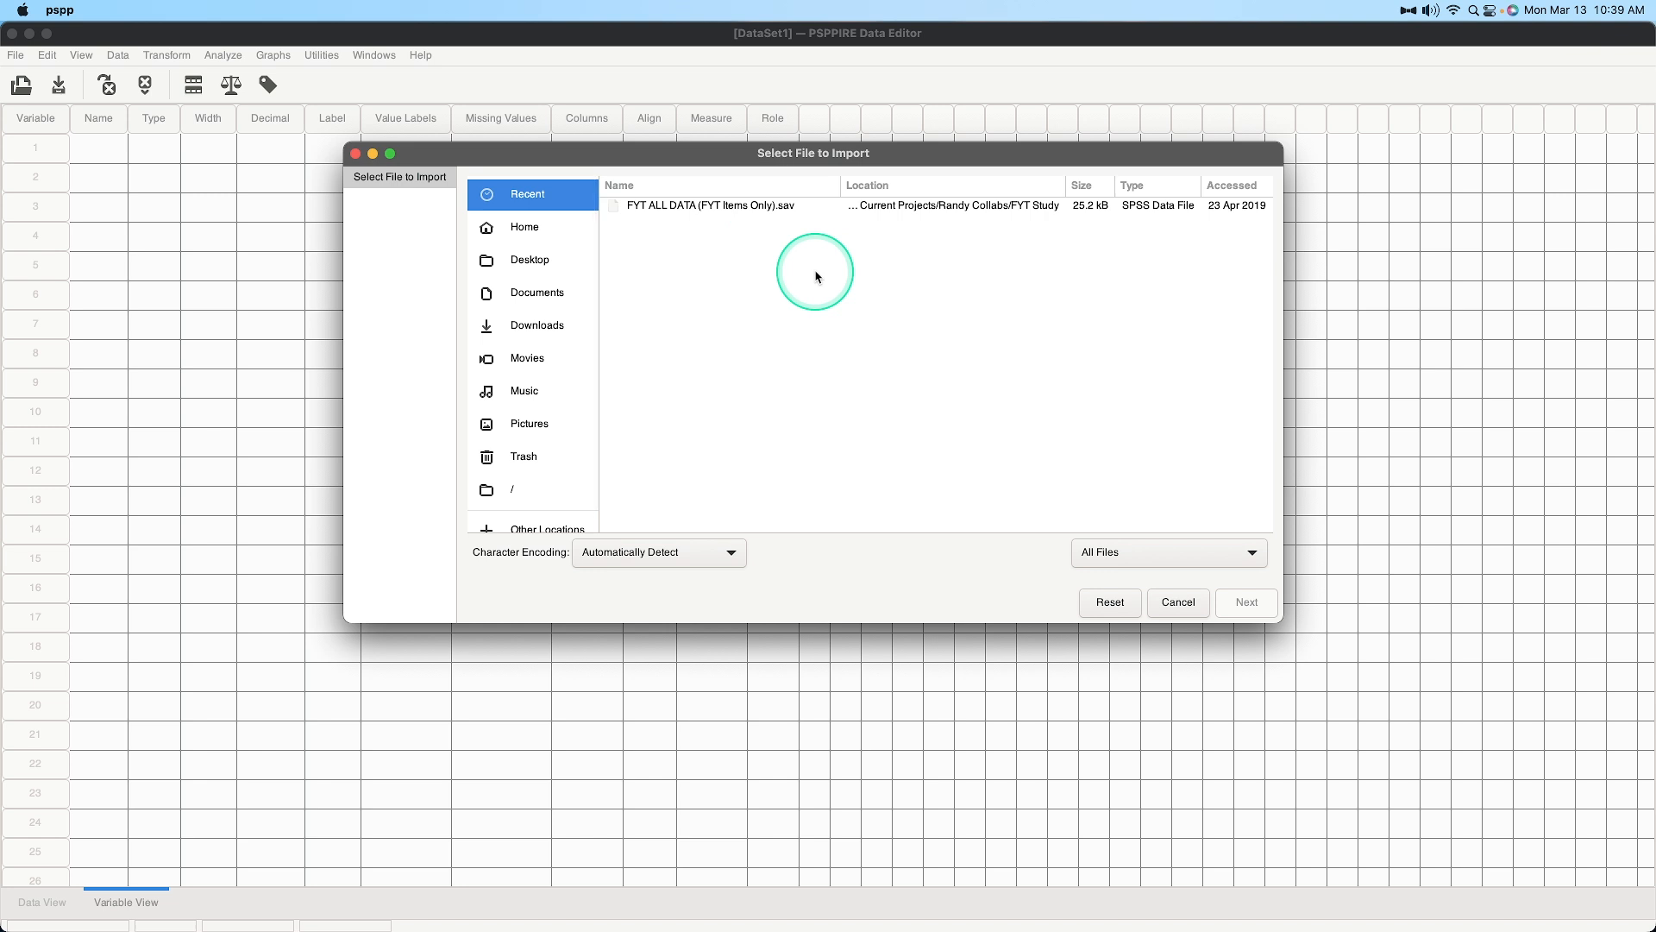
Step: Browse from Documents to the Downloads folder and look through its files for the data to import
left_click(531, 293)
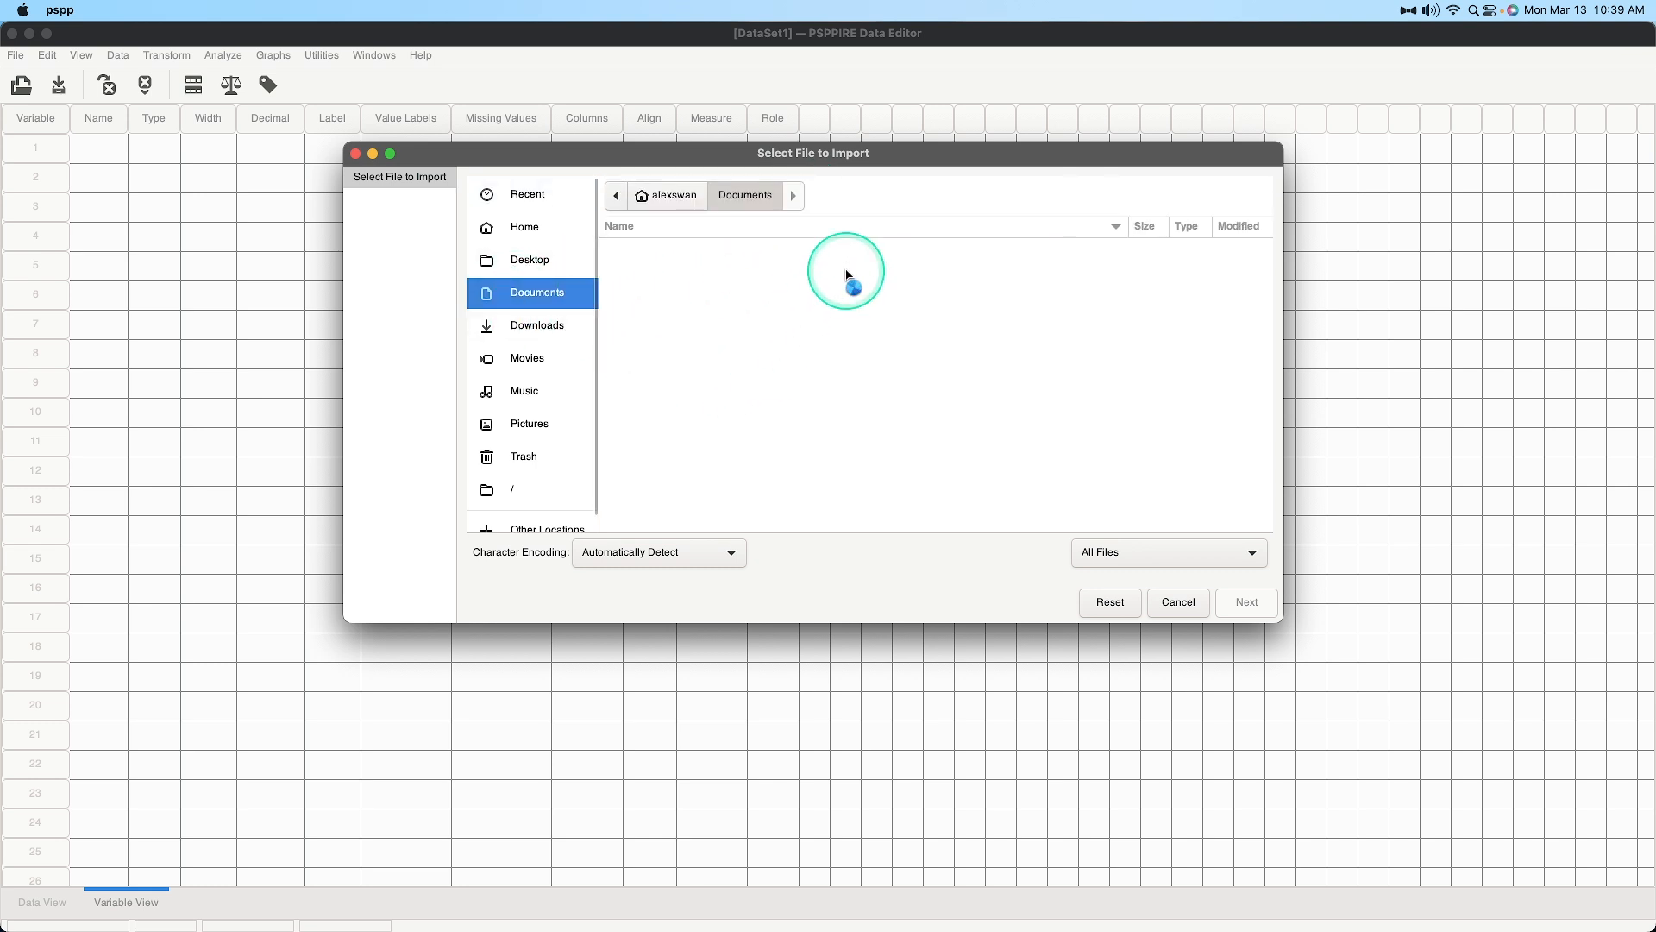
left_click(541, 326)
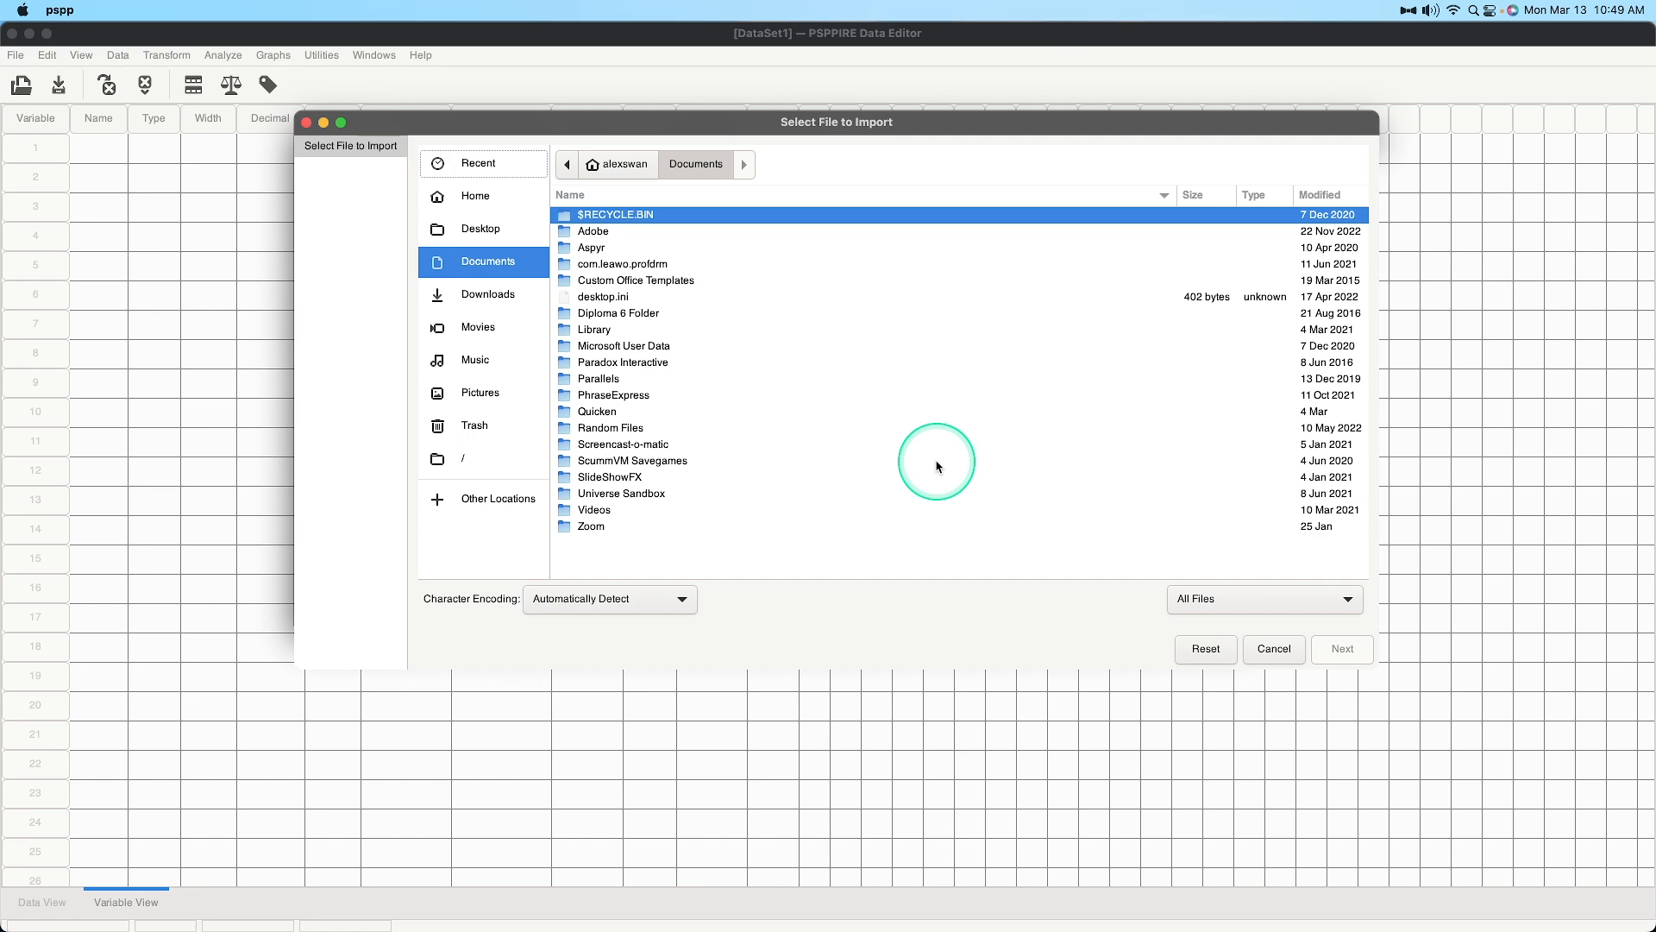
left_click(485, 295)
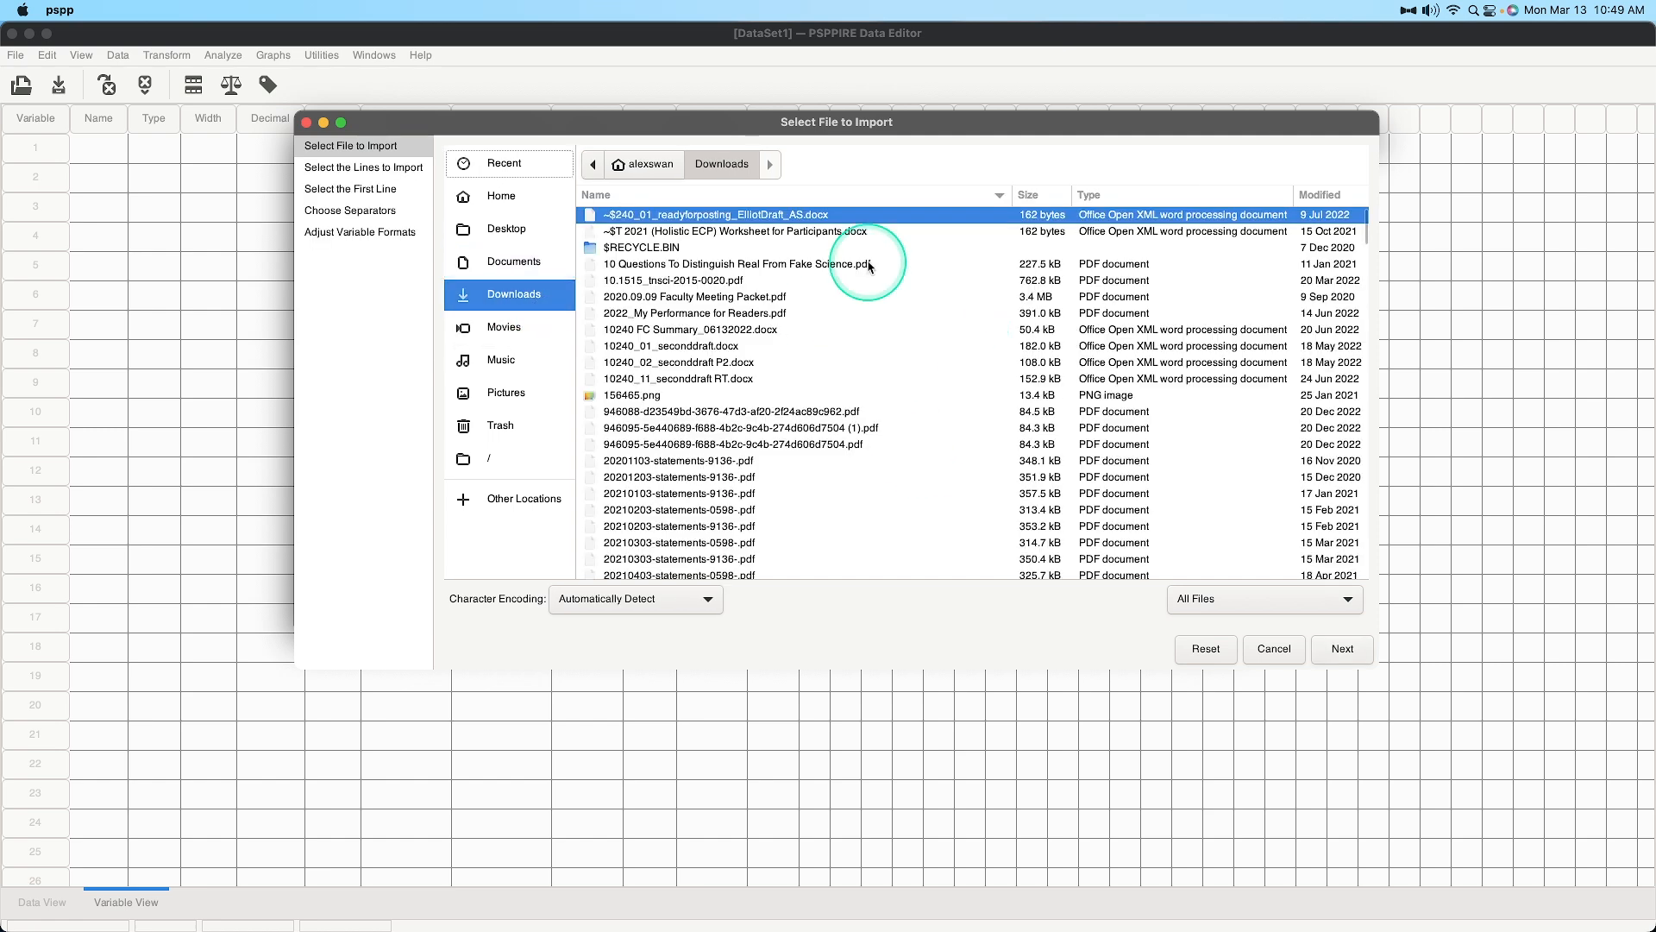
scroll(798, 302, "down", 5)
scroll(802, 294, "down", 5)
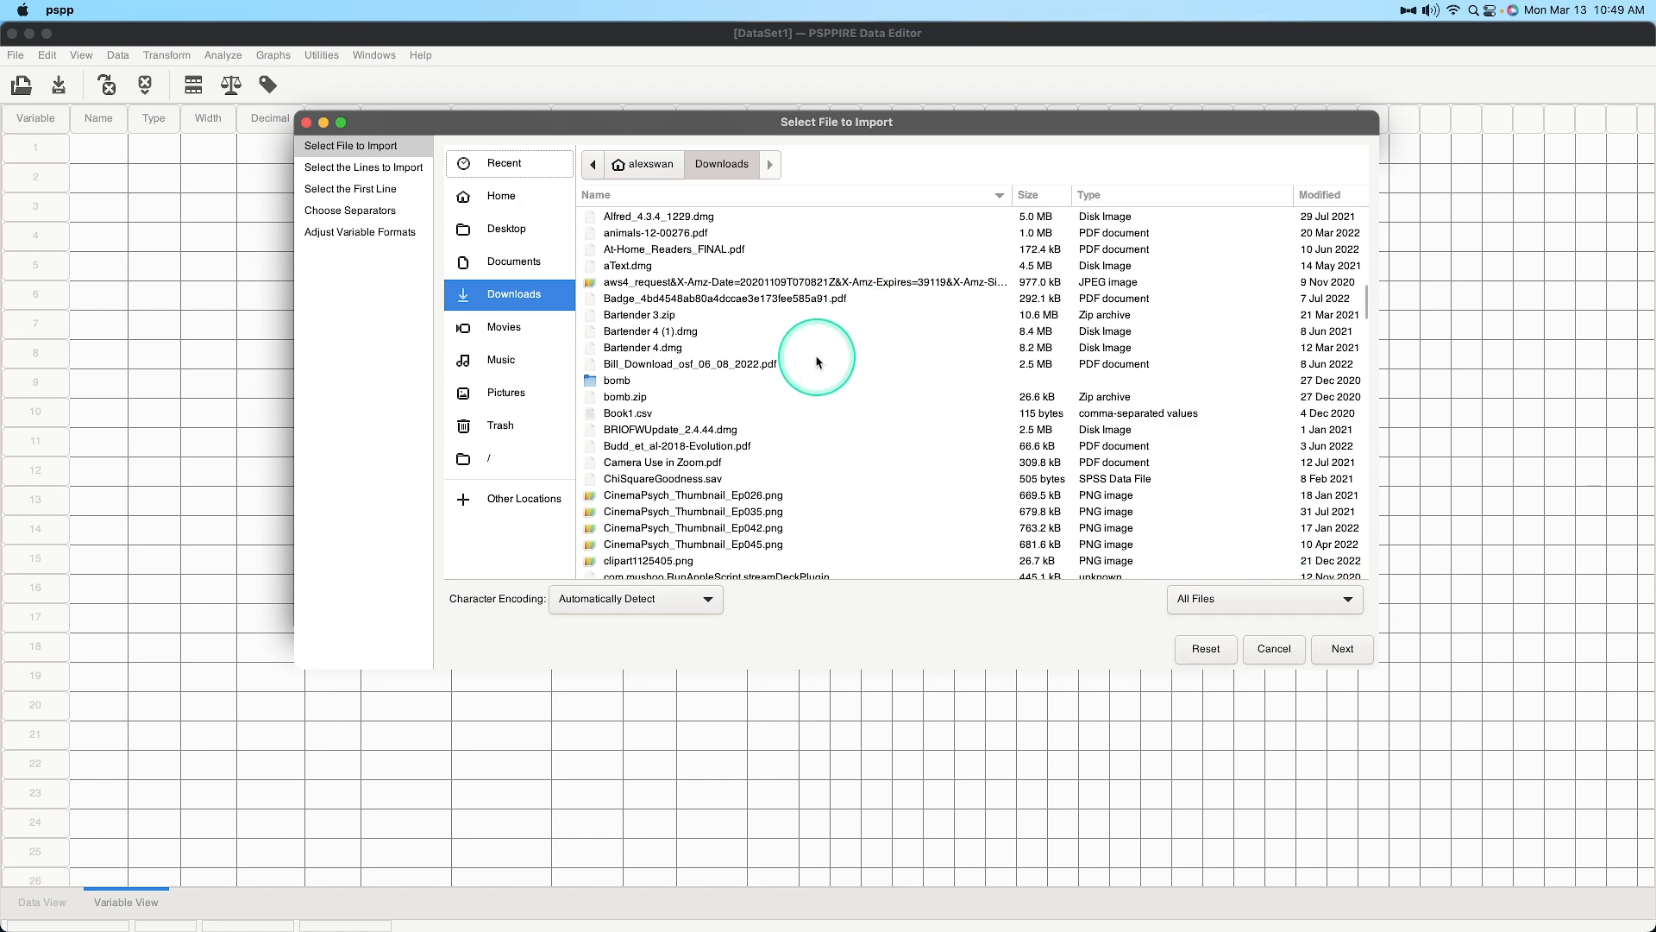
scroll(862, 352, "down", 3)
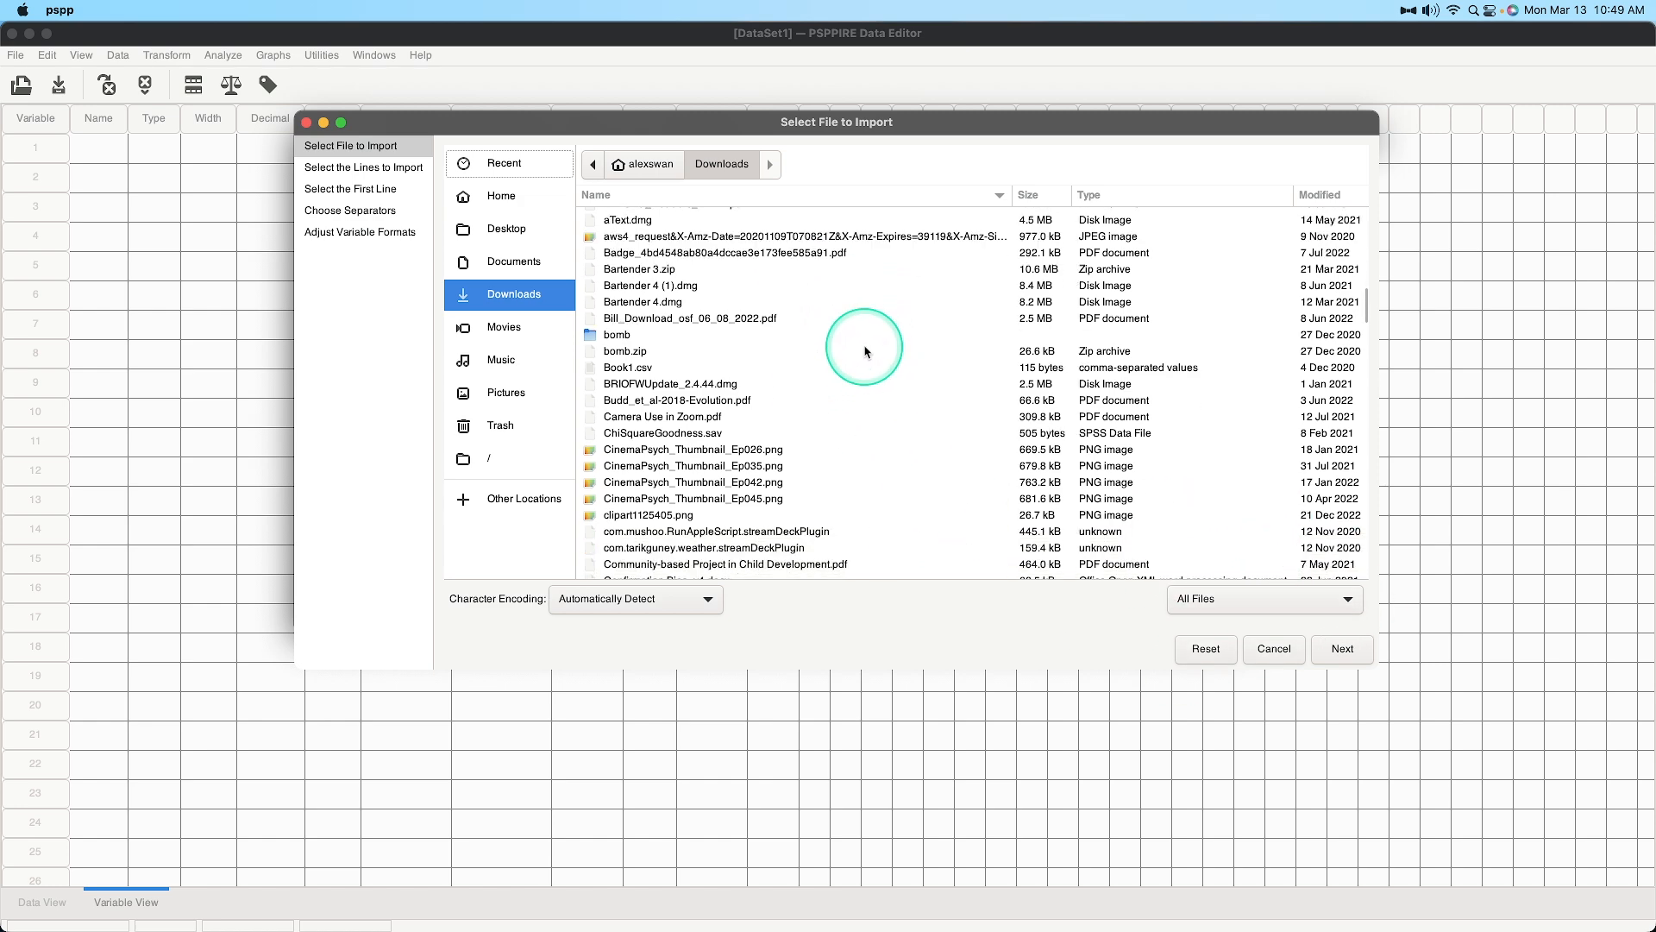
Step: Filter the files to Comma Separated Value Files and choose Inter-Rater_Reliability.csv for import
left_click(1350, 601)
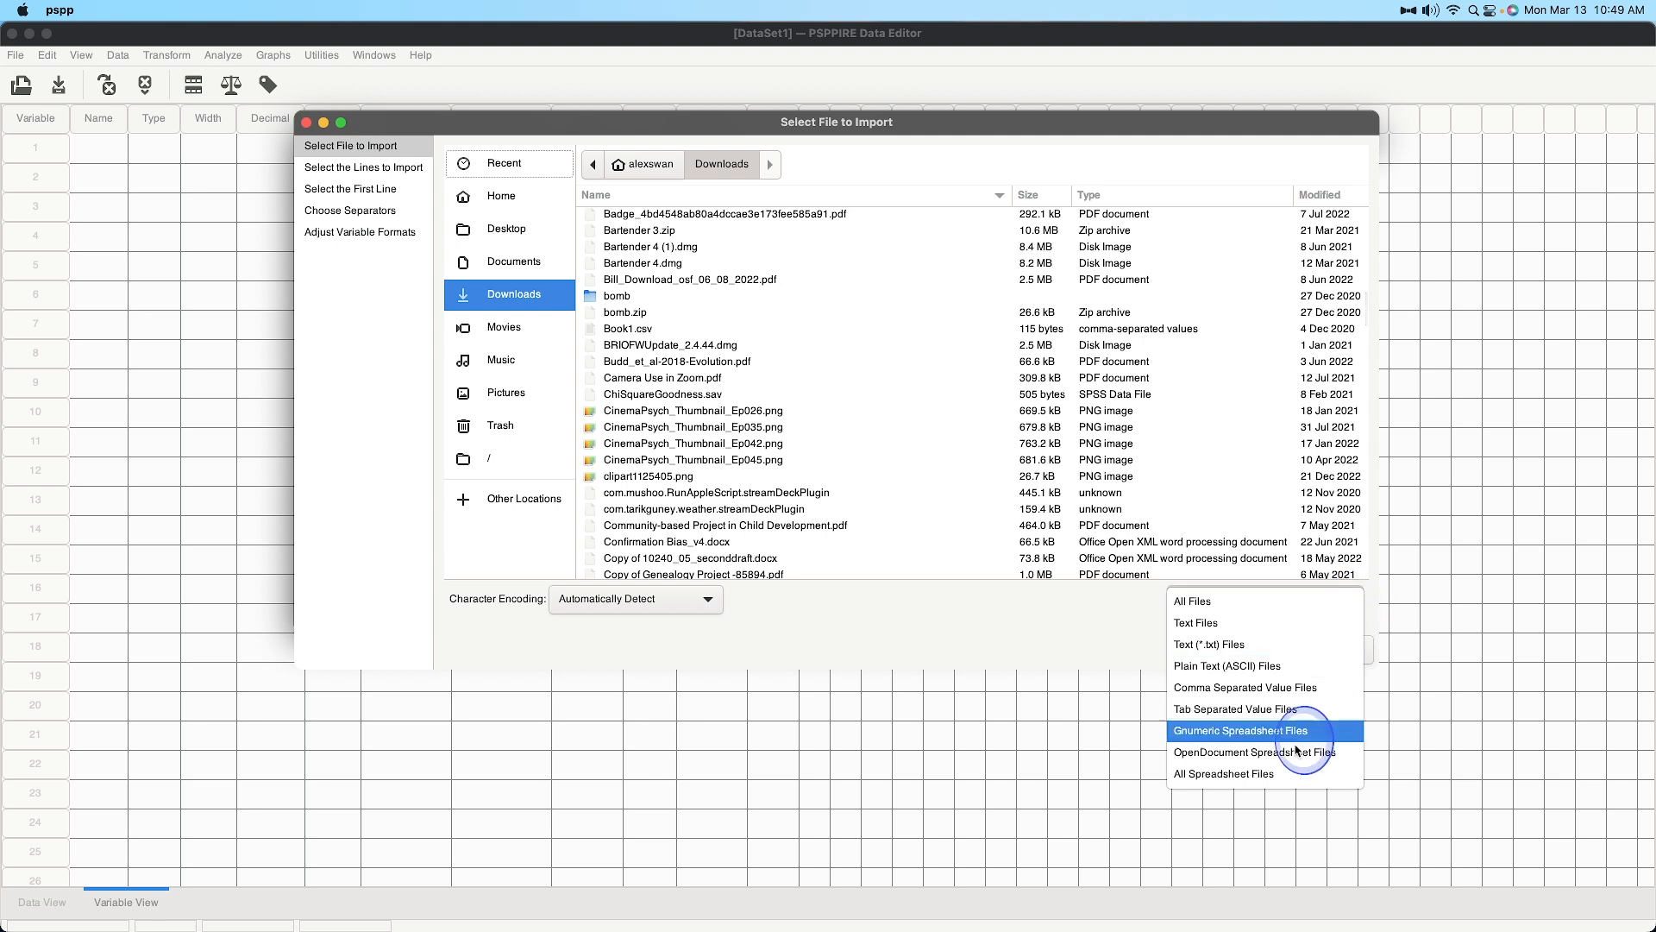
left_click(1242, 687)
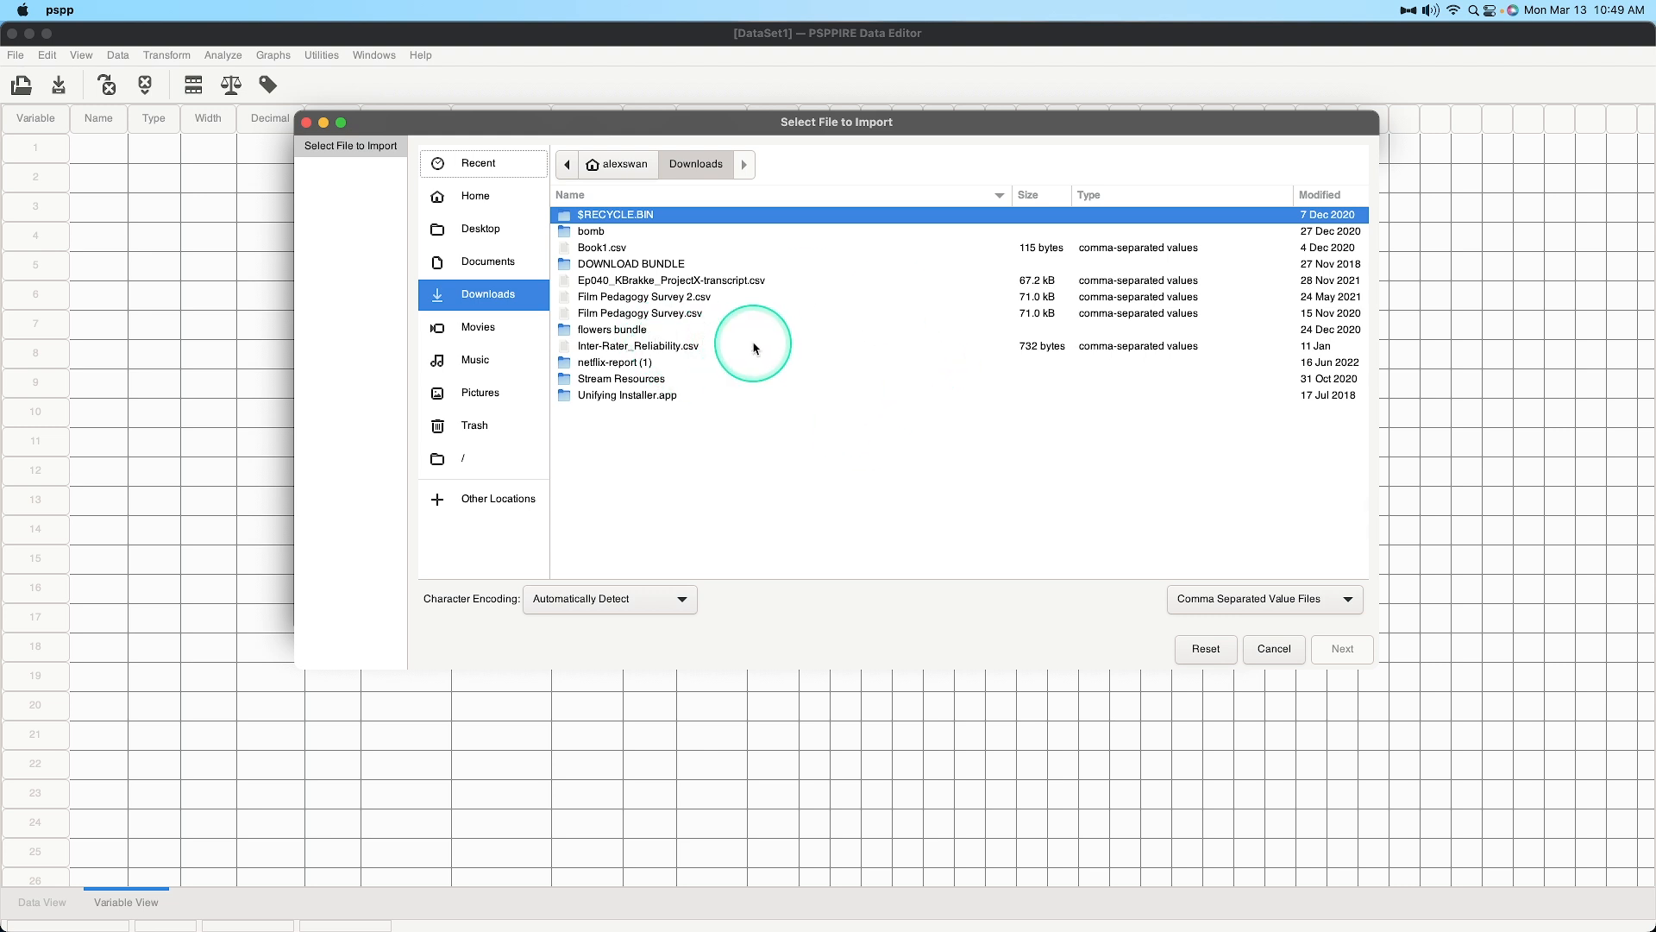
left_click(654, 348)
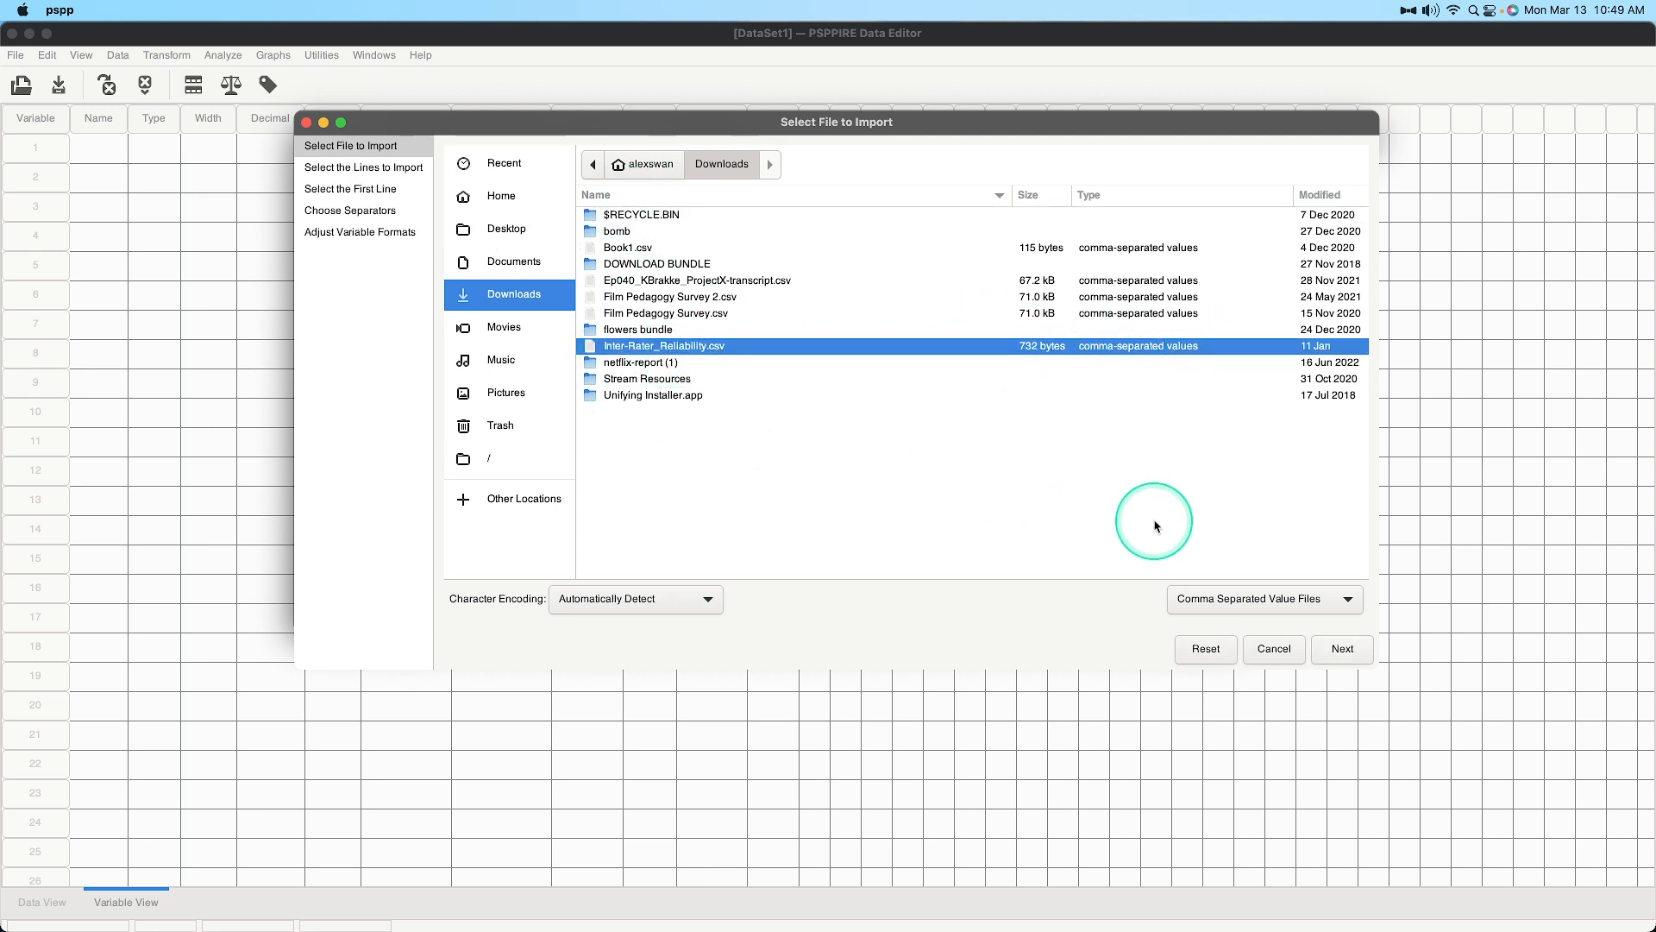
left_click(1333, 653)
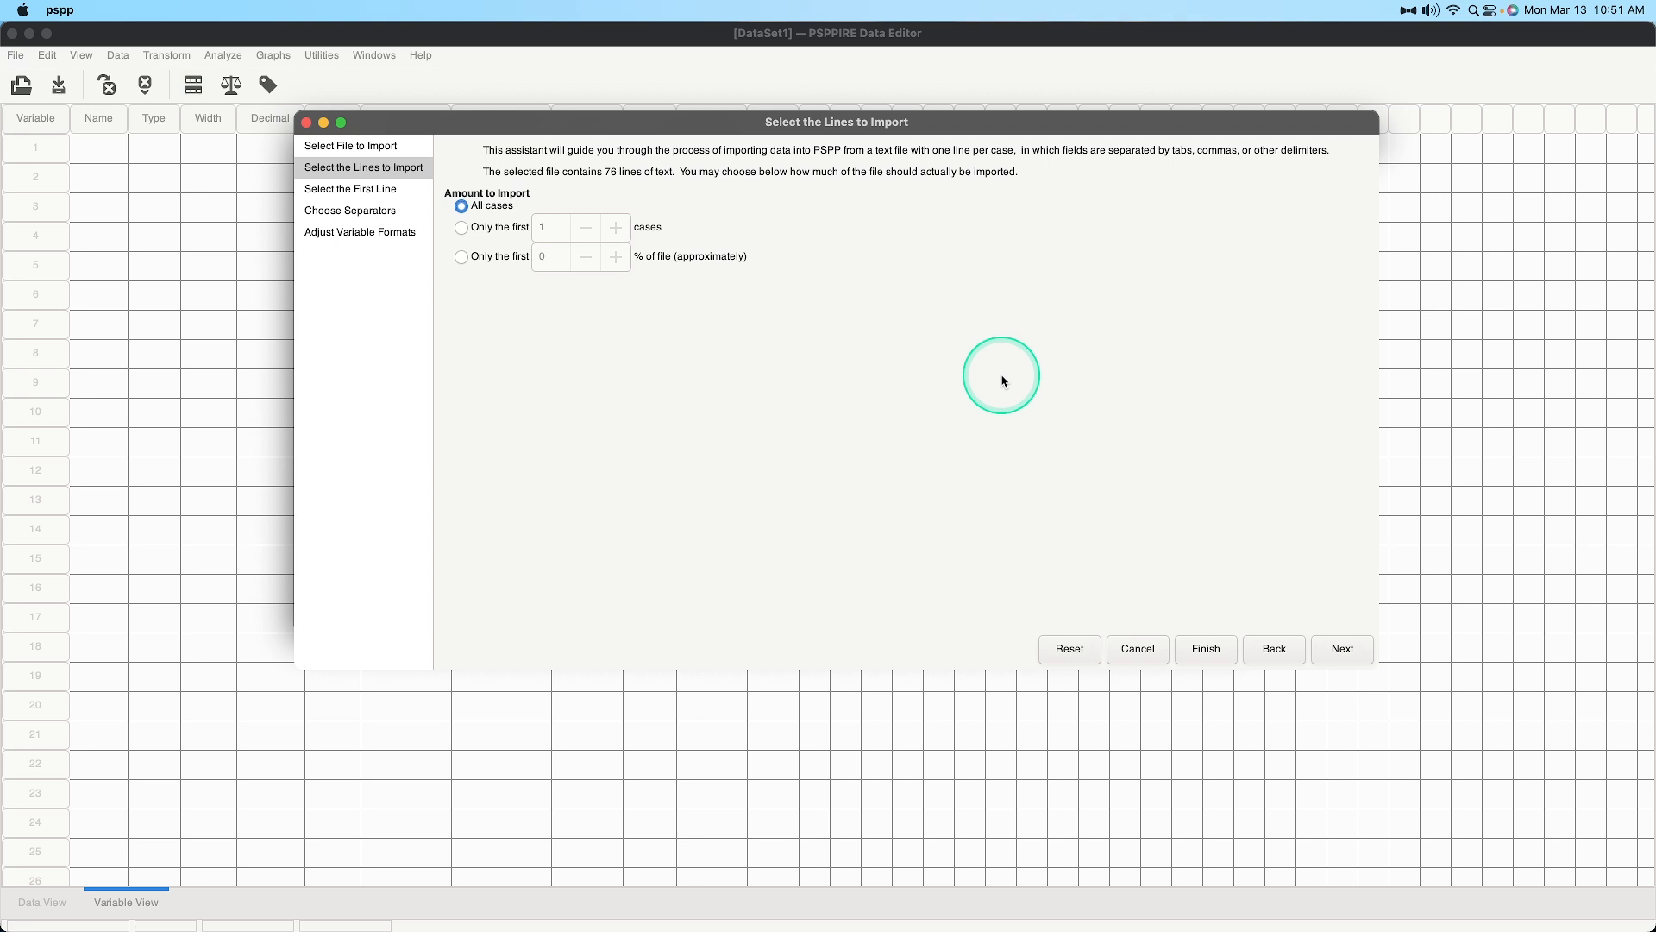
Step: Import all cases with line 2 as the first data line, taking variable names from the line above
left_click(1347, 648)
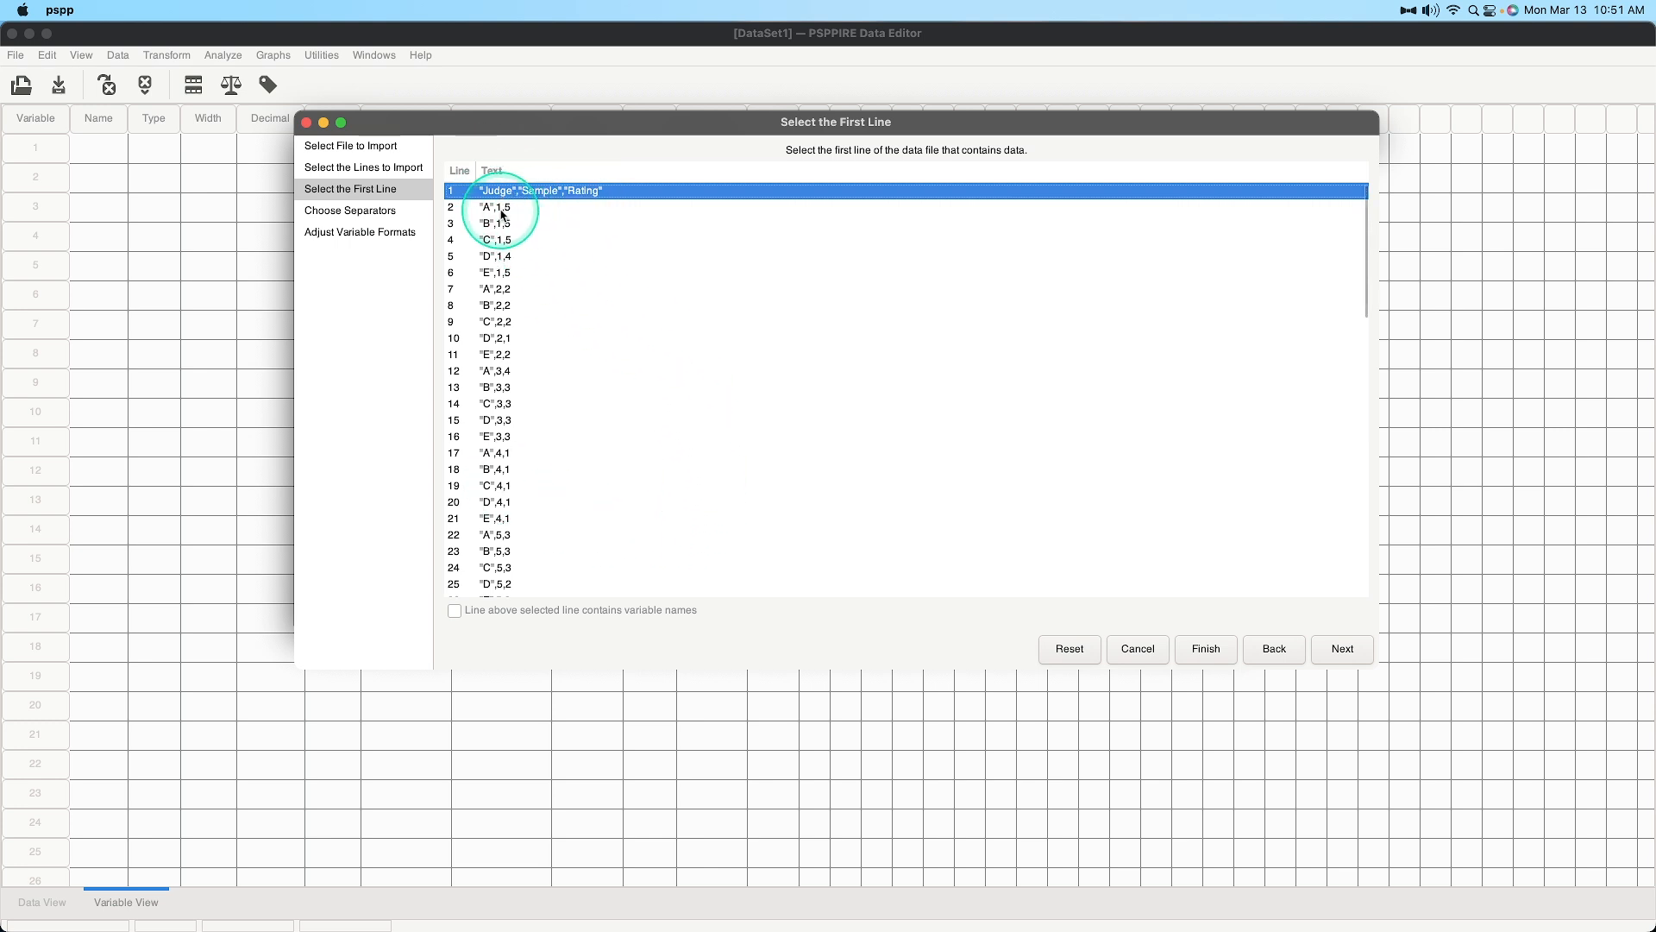
scroll(505, 250, "down", 10)
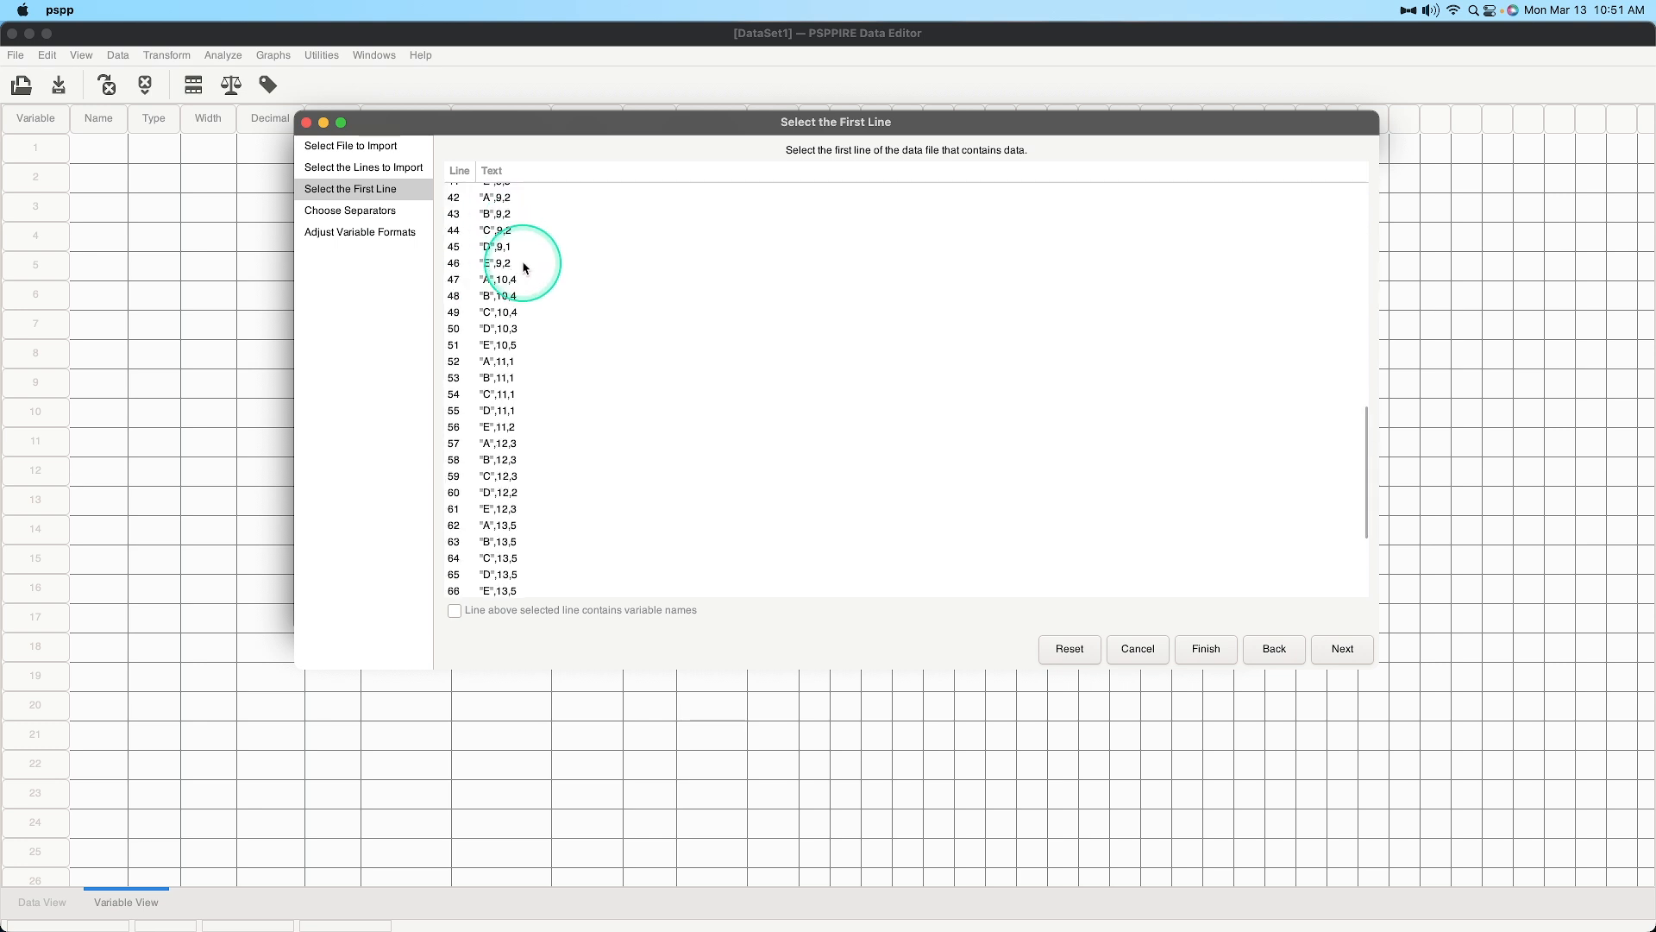
scroll(535, 281, "up", 10)
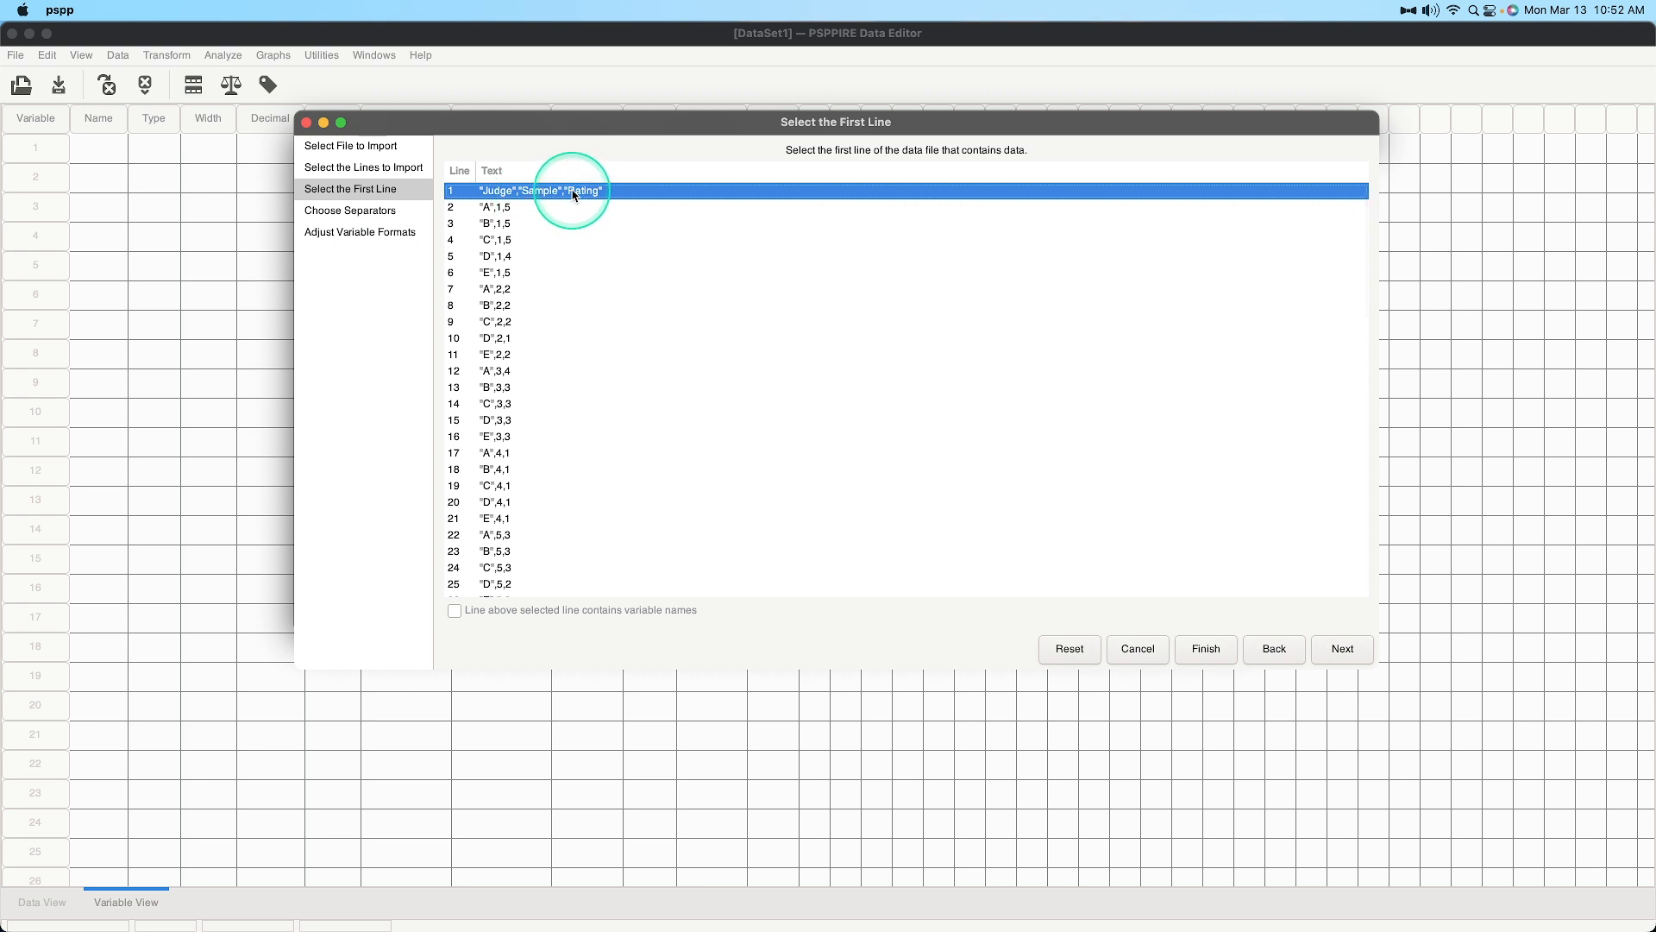
left_click(500, 212)
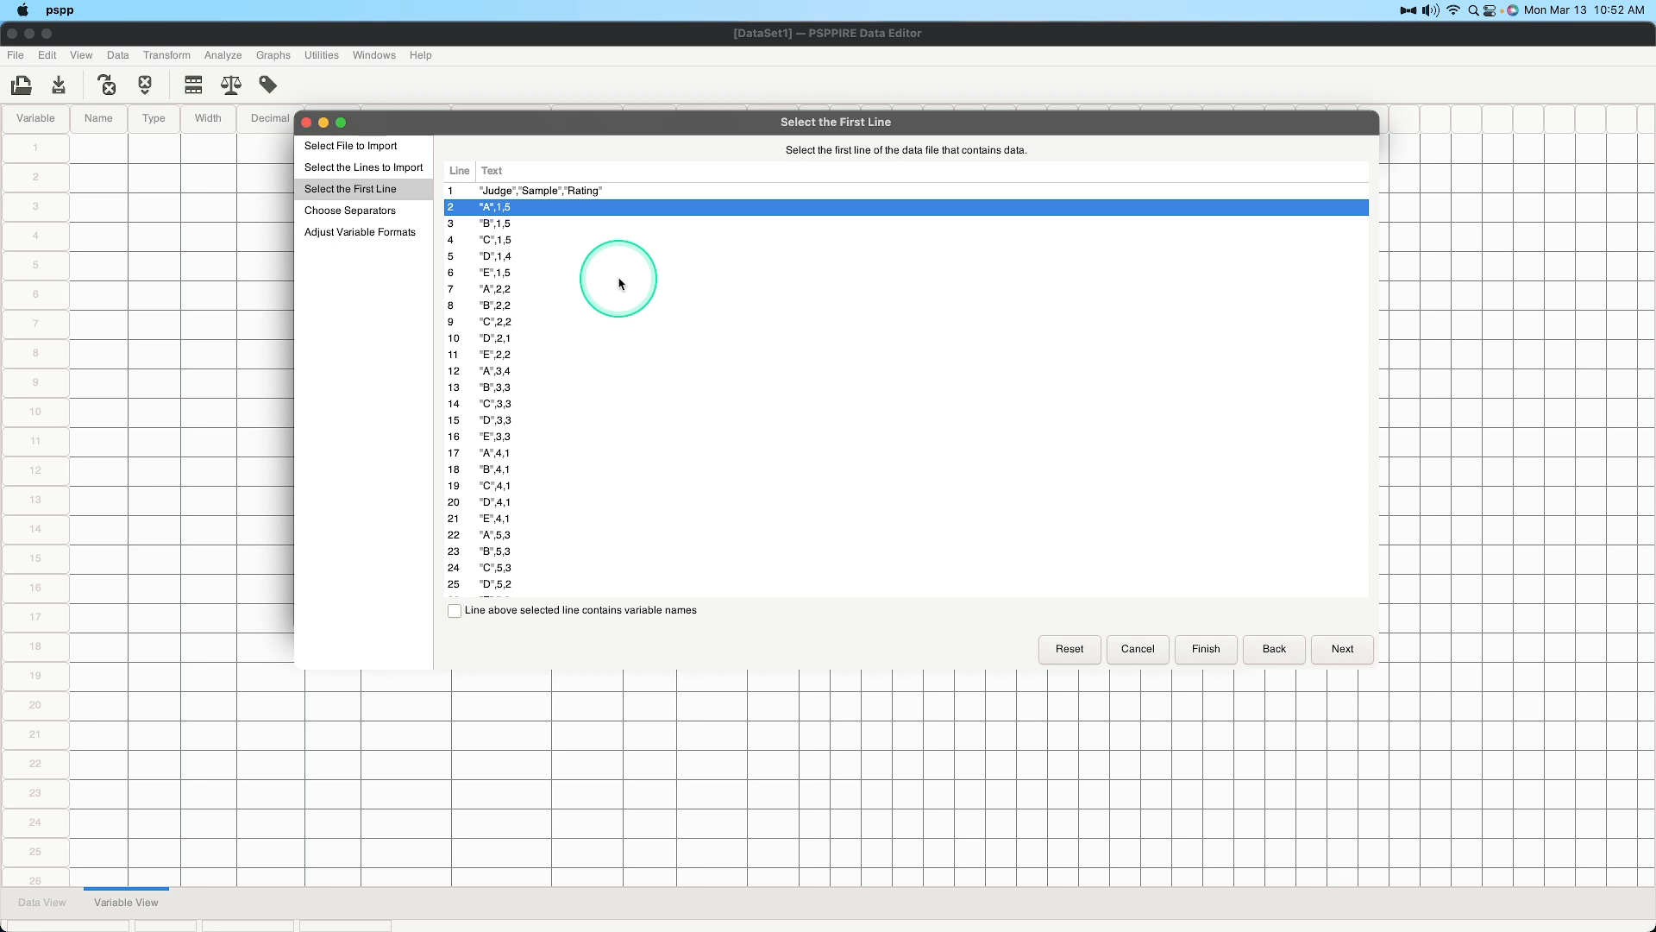
left_click(455, 610)
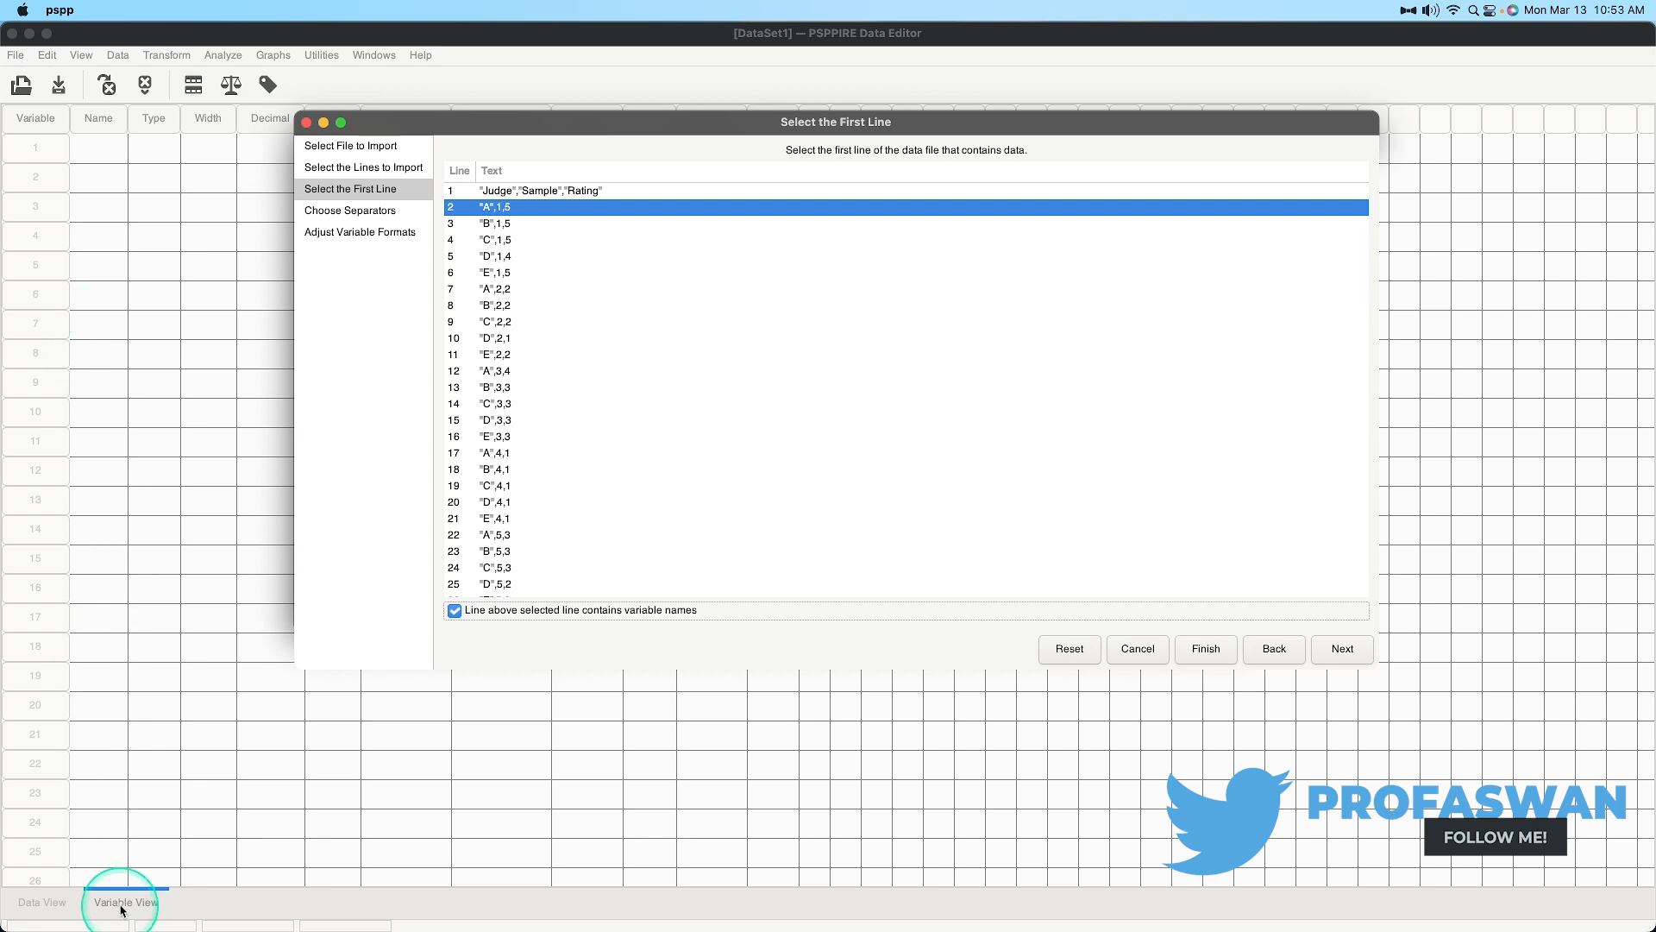
left_click(1349, 653)
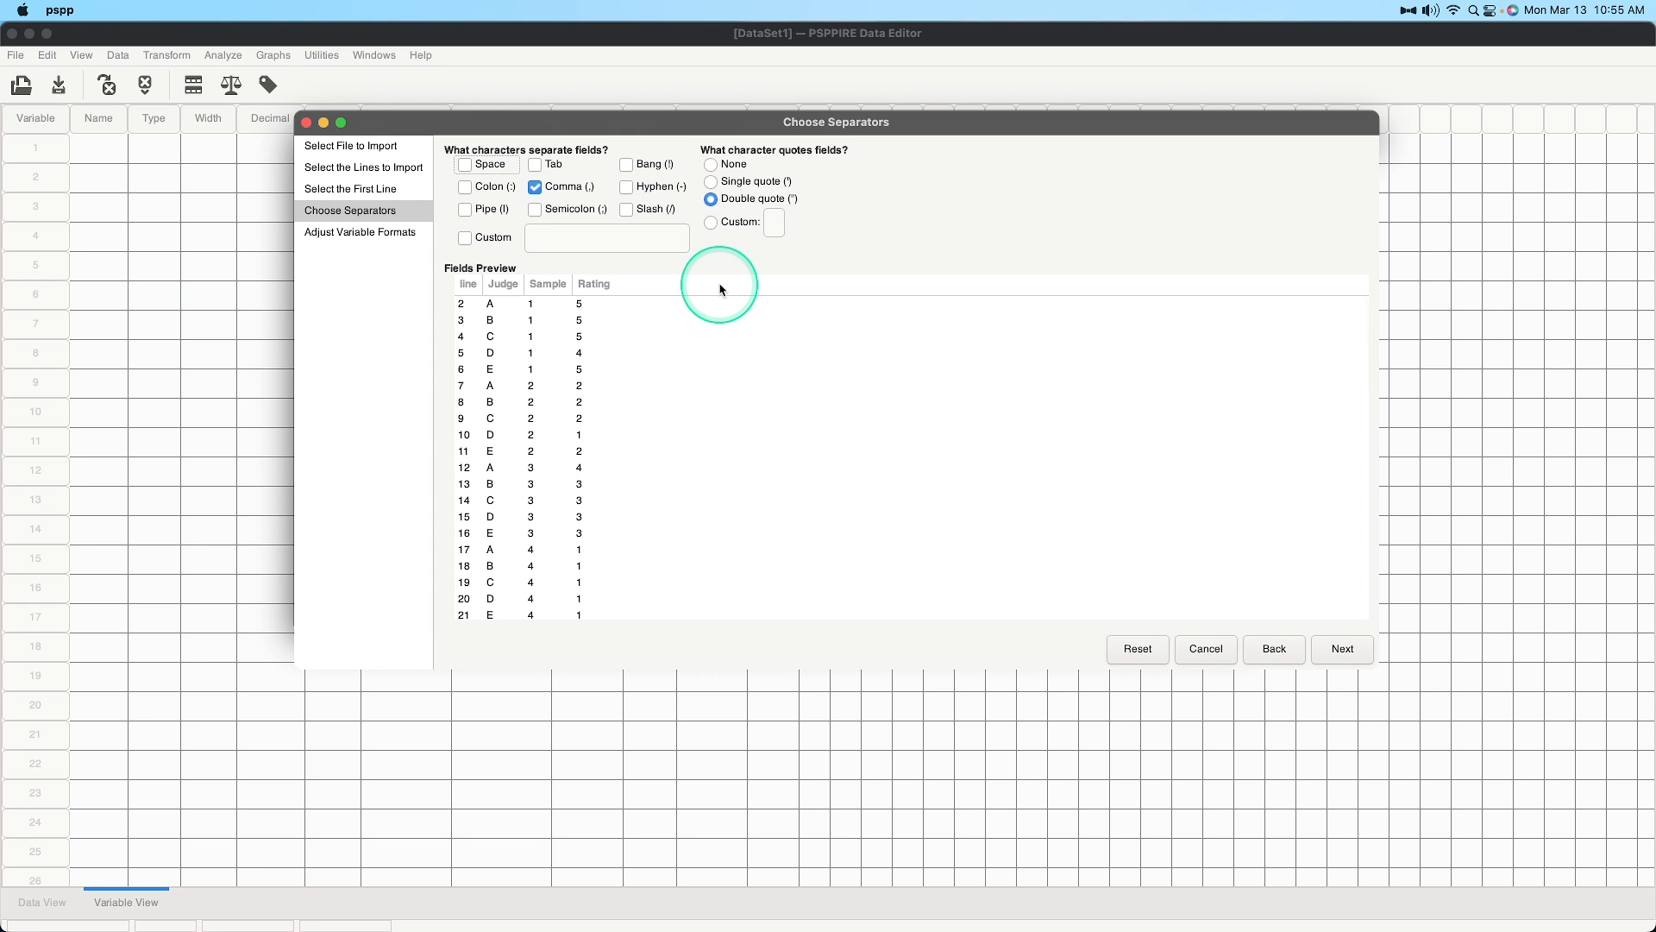
Step: Recheck the first-line selection and examine the fields preview for the Judge, Sample and Rating columns from start to end
left_click(1268, 652)
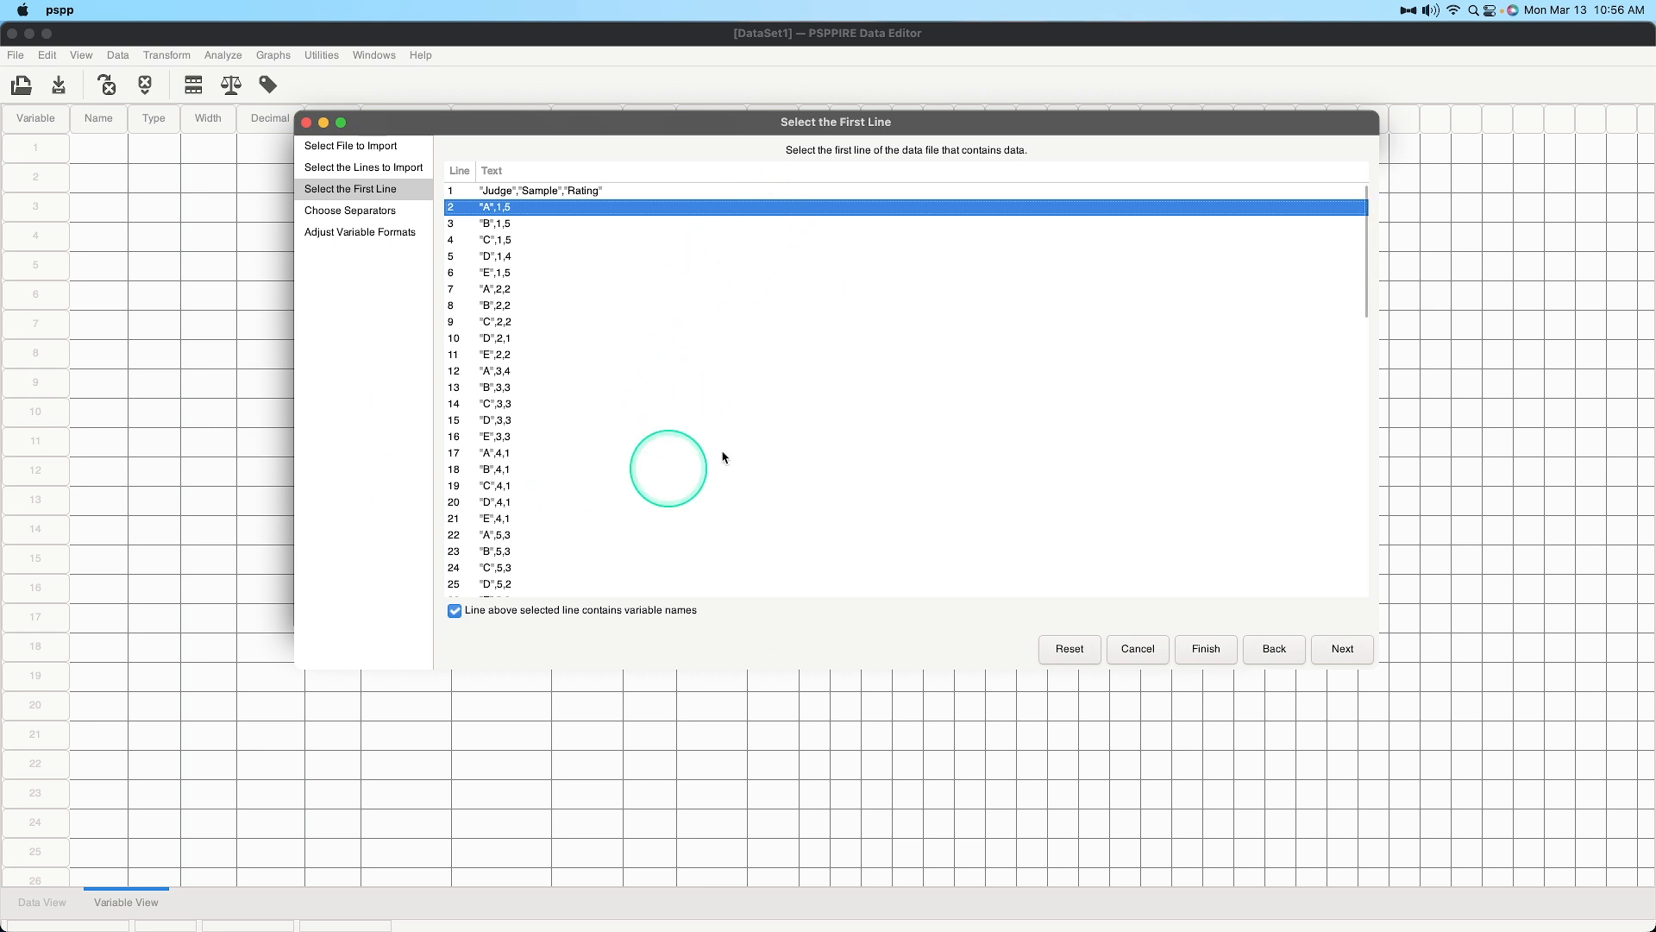
left_click(1350, 645)
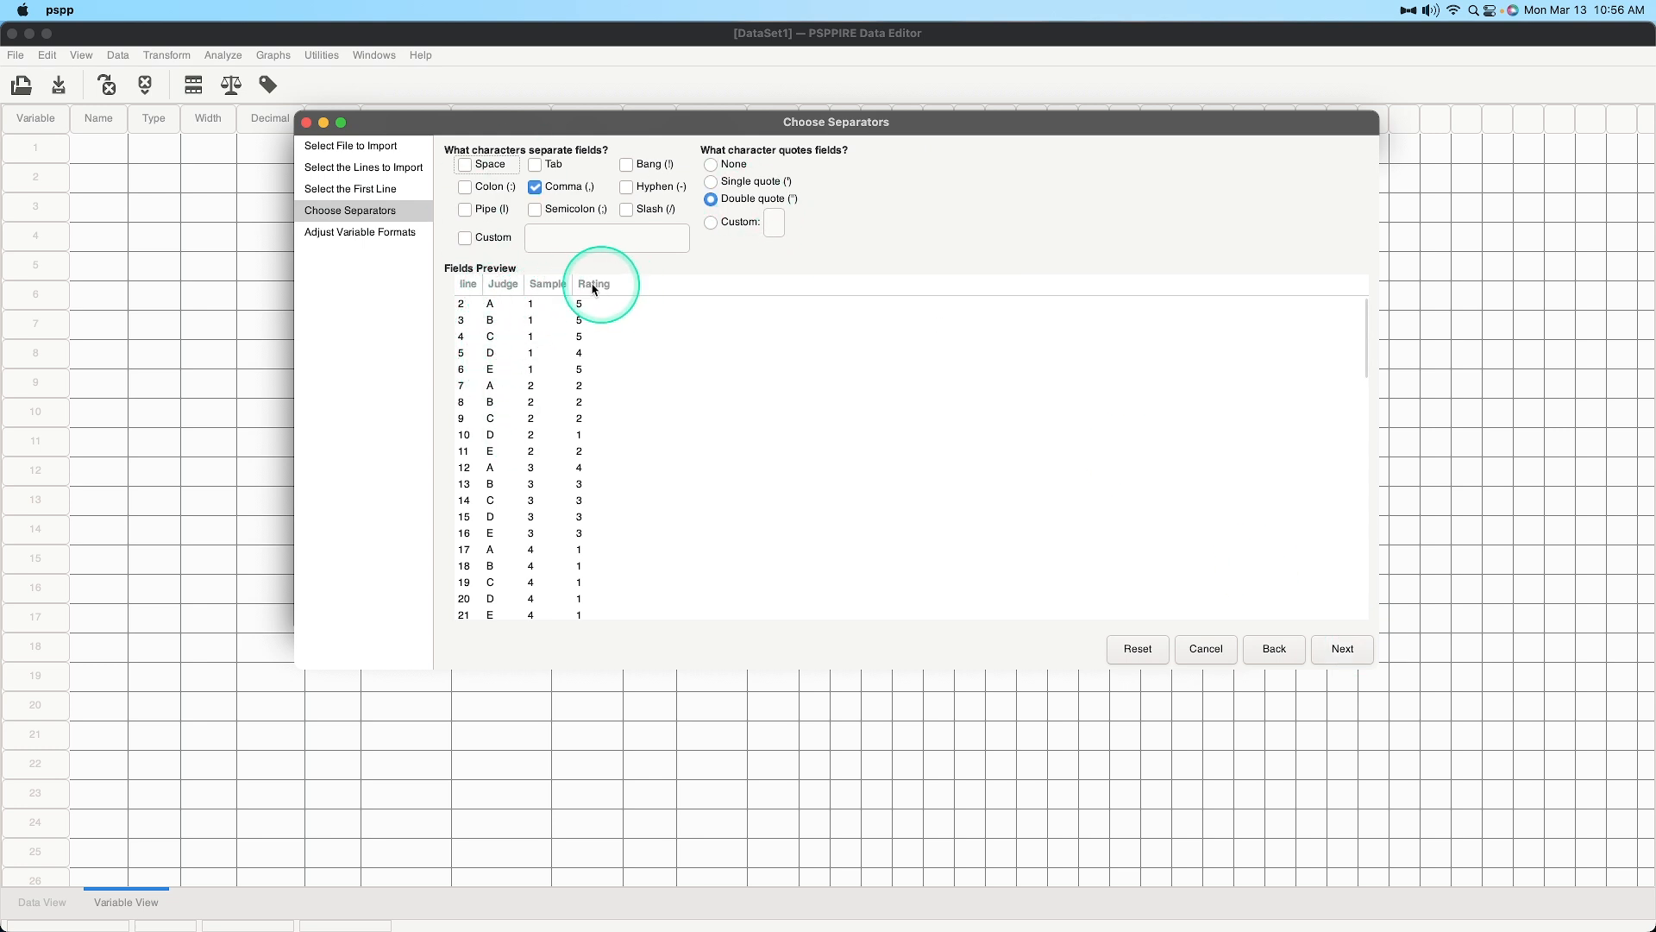
scroll(763, 444, "down", 5)
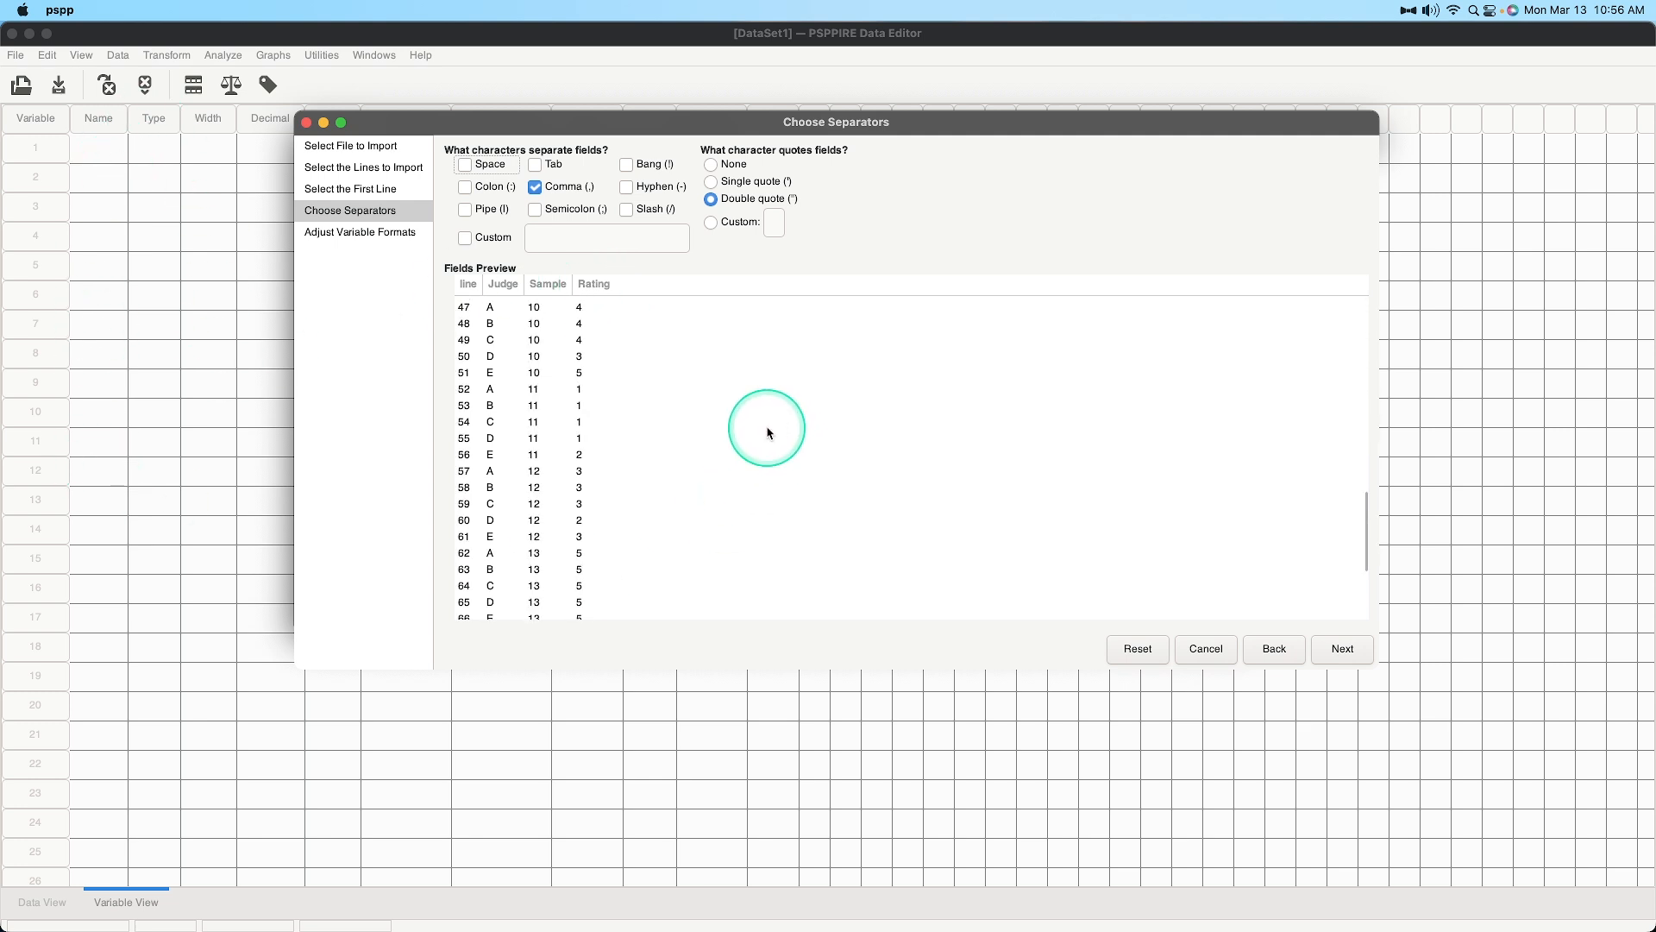
scroll(755, 451, "up", 5)
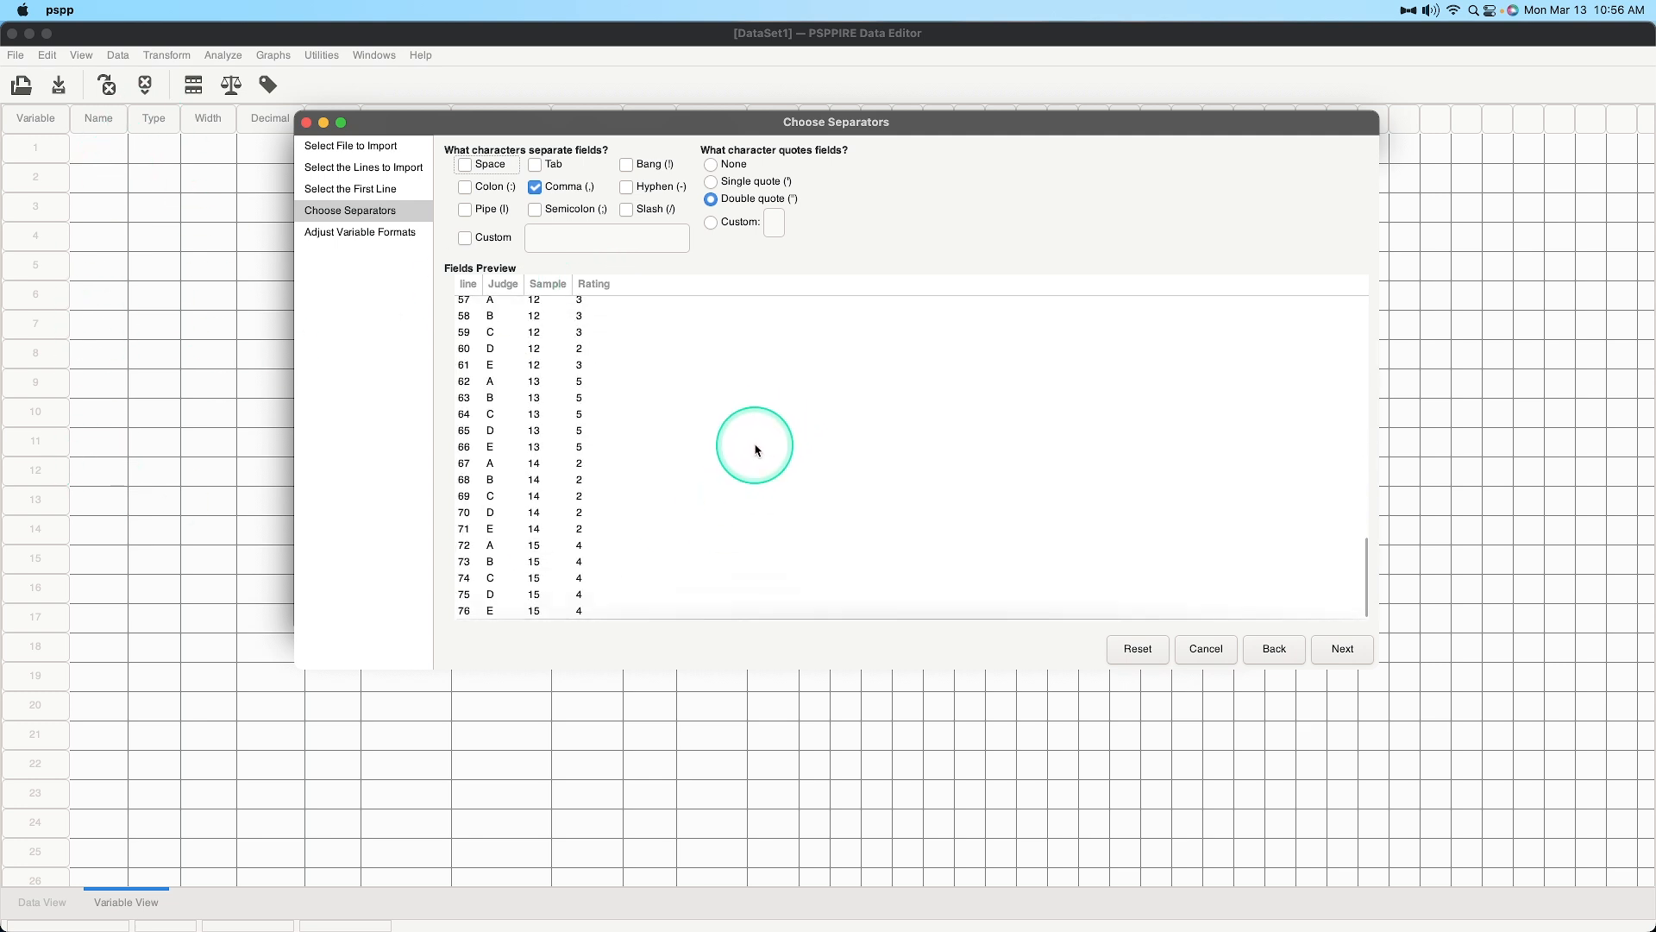
scroll(763, 441, "down", 10)
scroll(765, 444, "up", 10)
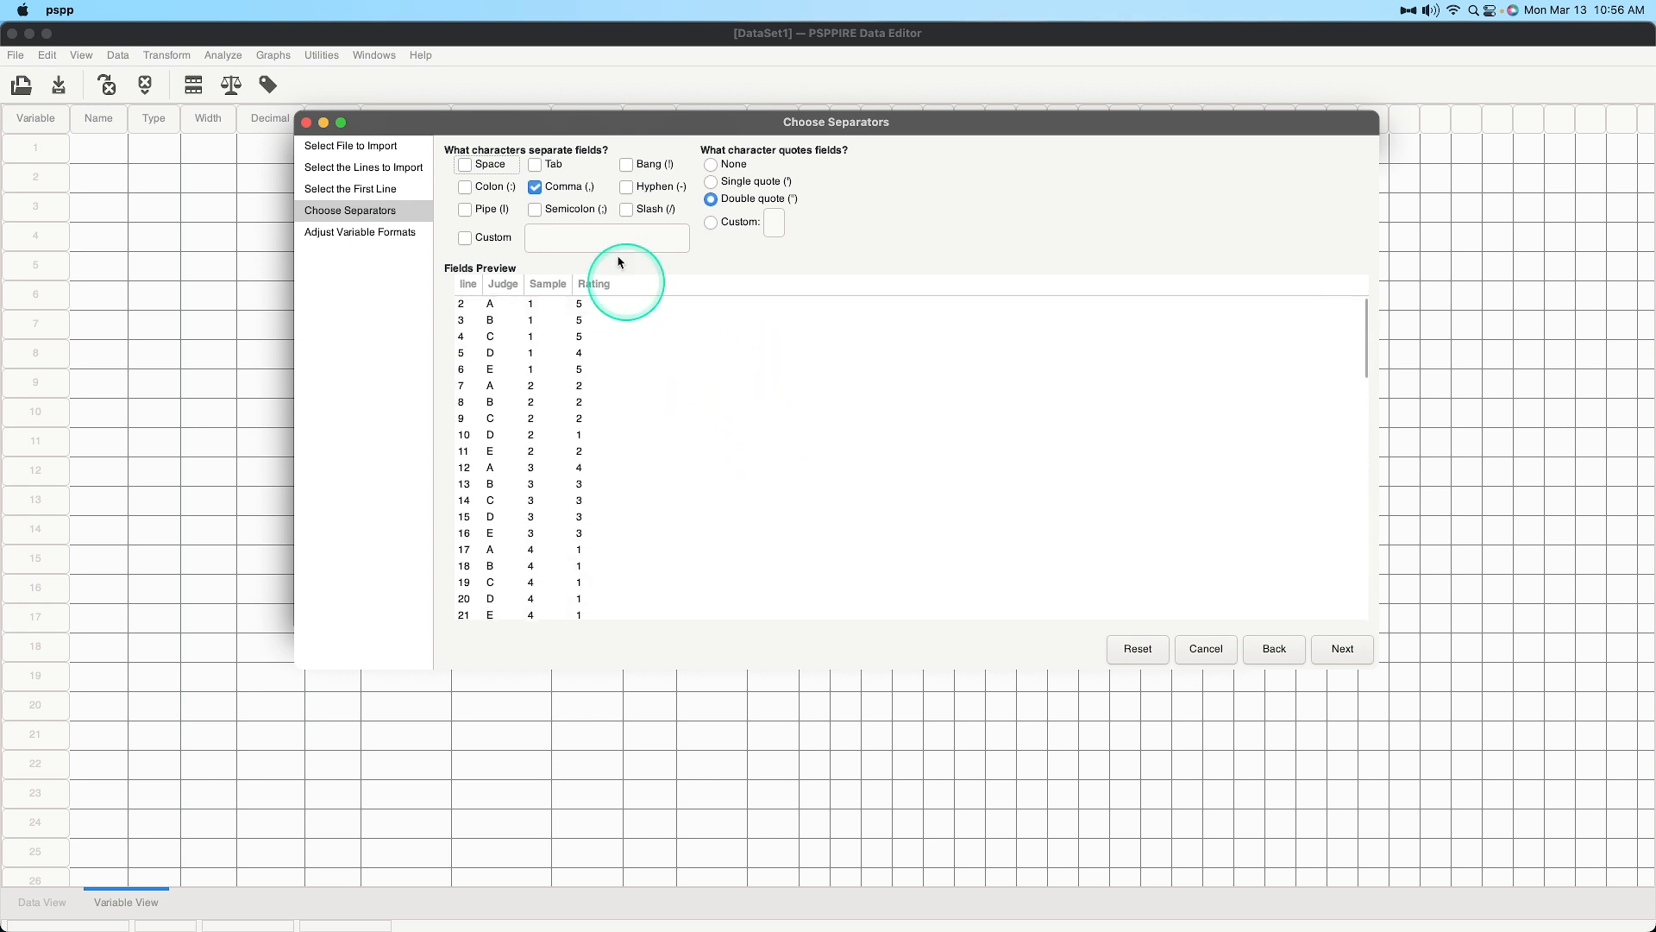
scroll(517, 328, "down", 12)
scroll(675, 429, "up", 12)
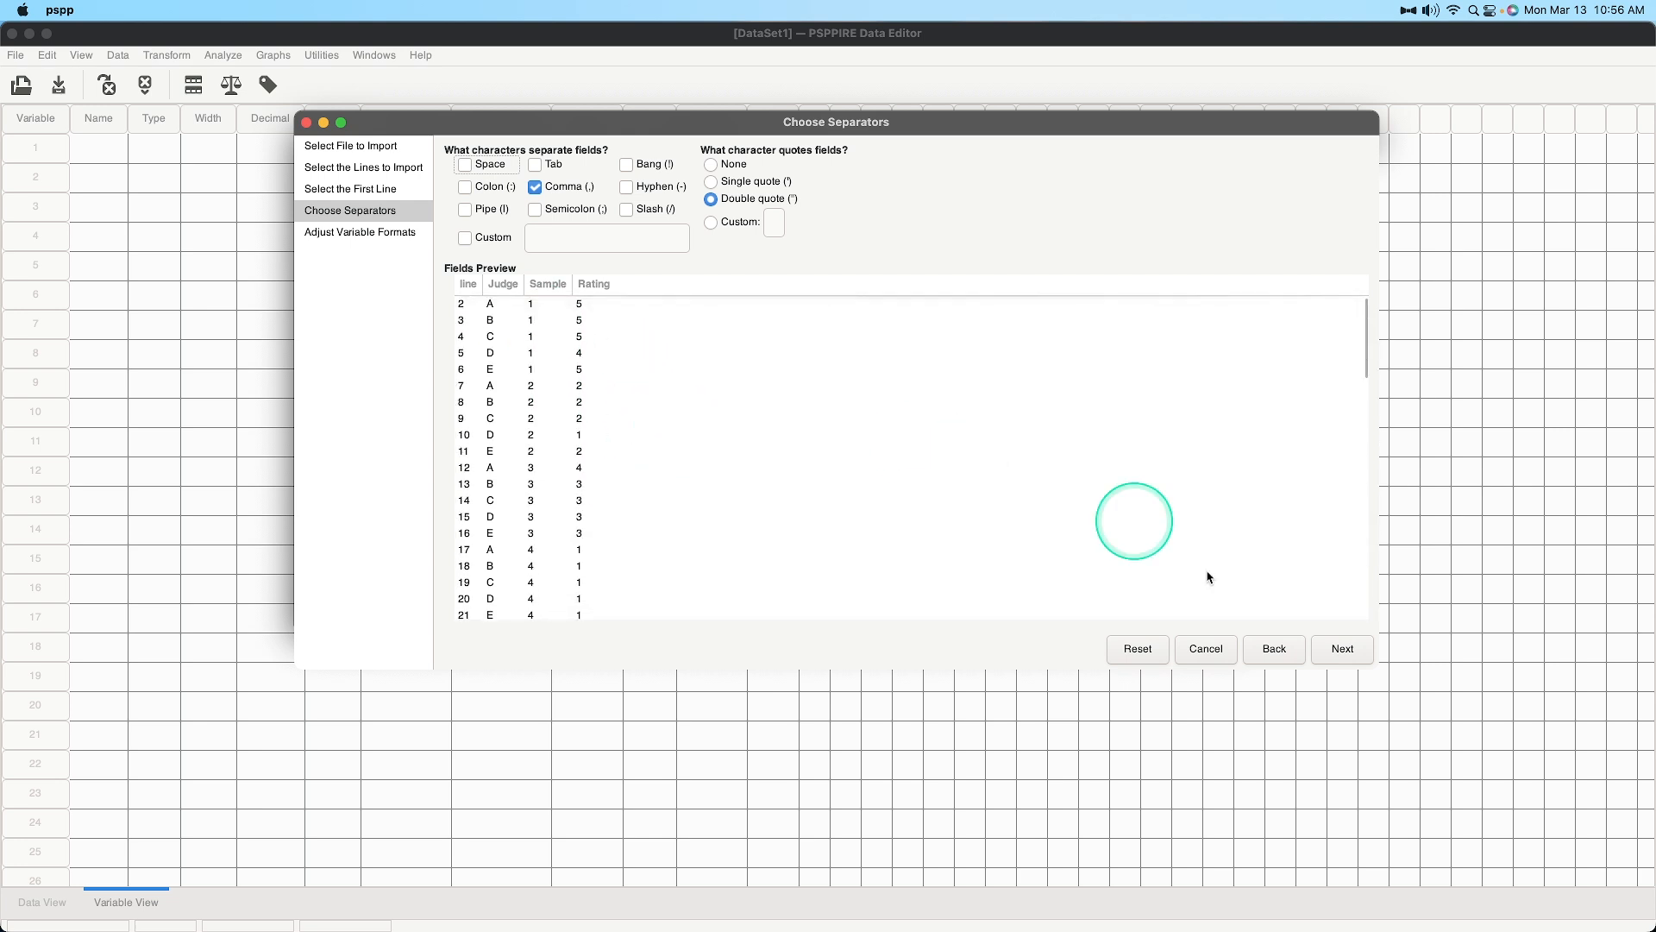
Step: Accept the comma separator with double quotes and review the variable formats and data preview for Judge, Sample and Rating
left_click(1341, 649)
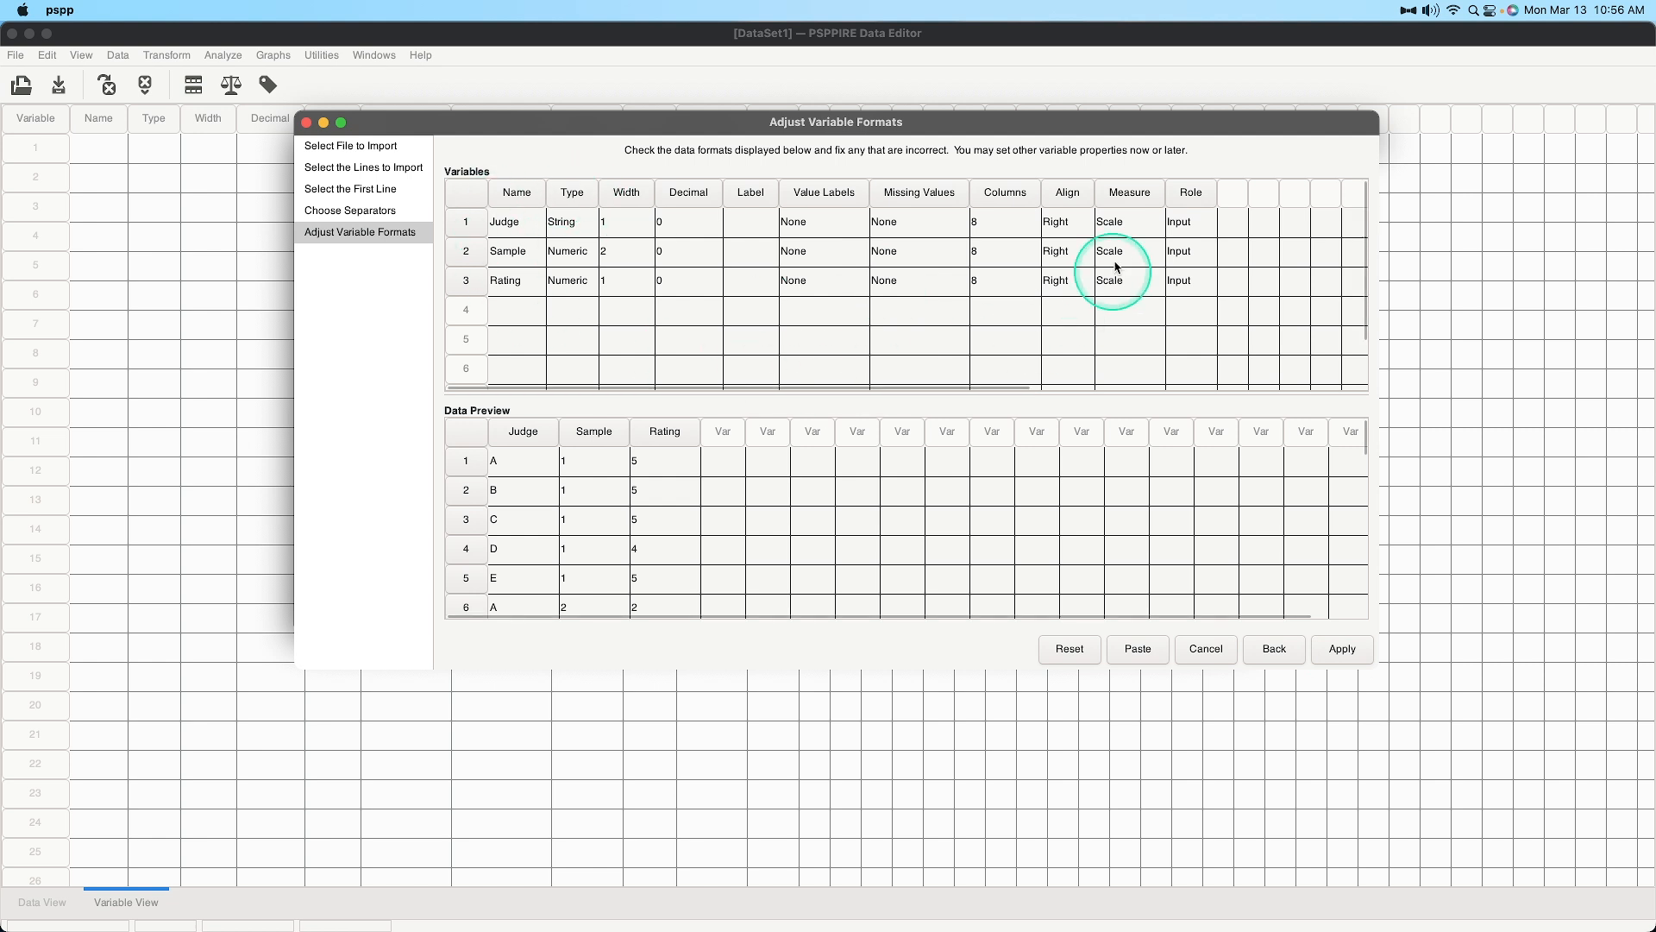
scroll(633, 485, "down", 3)
scroll(635, 486, "up", 3)
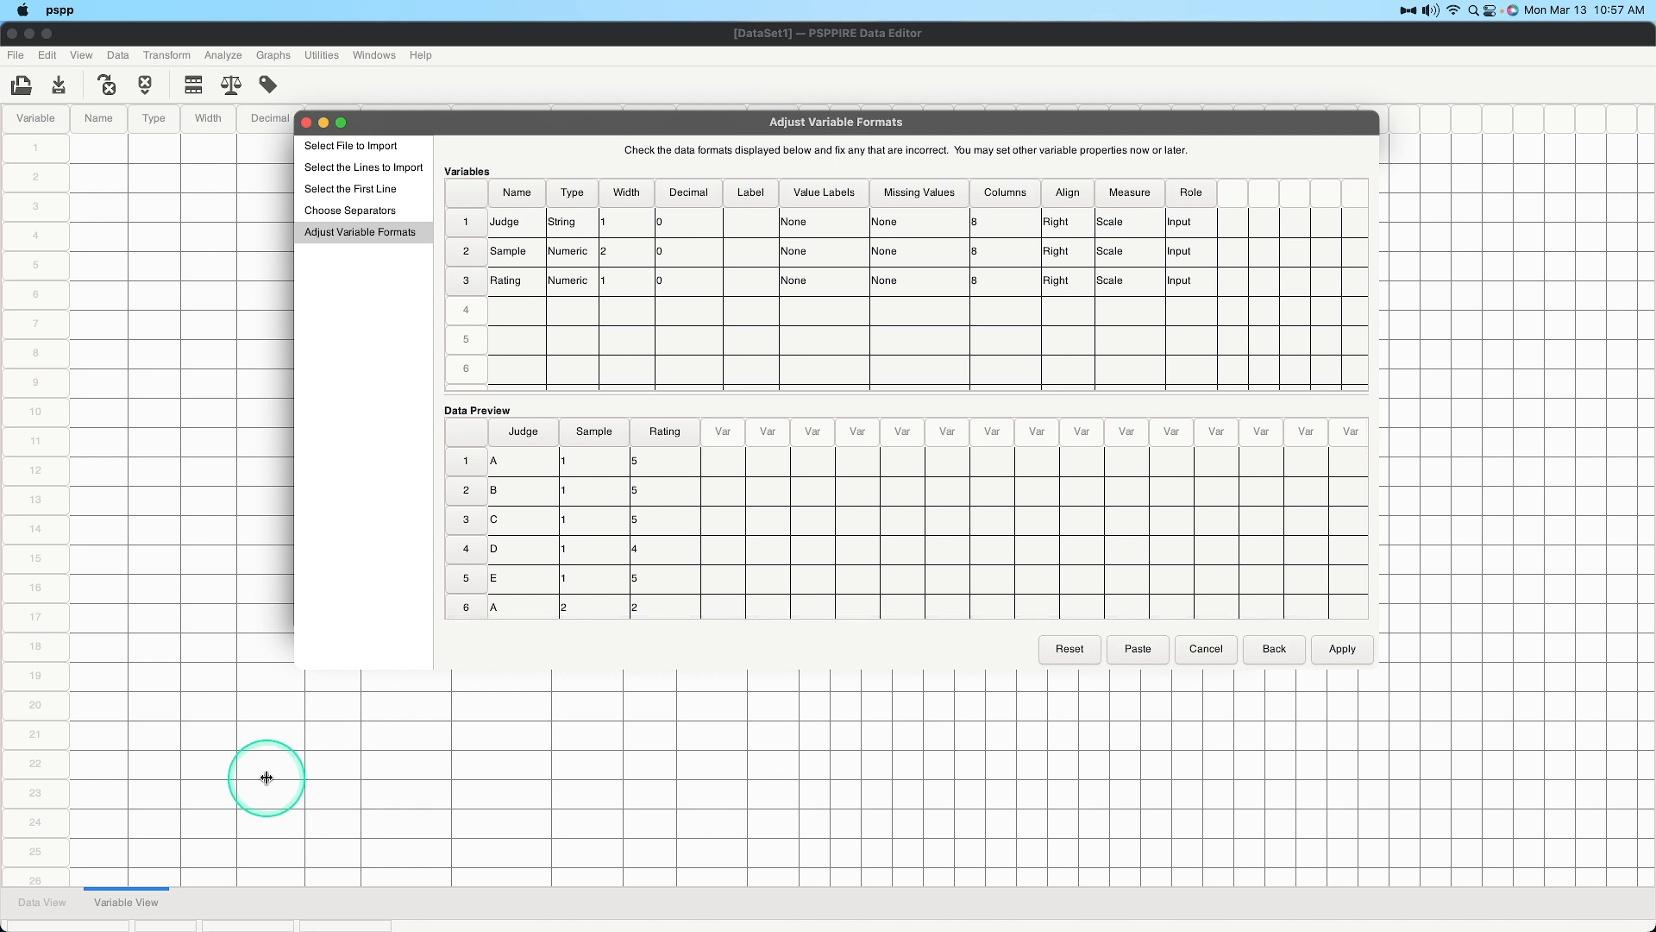
Step: Inspect the type options of Judge and the width and decimal settings of the variables without changing them
left_click(992, 222)
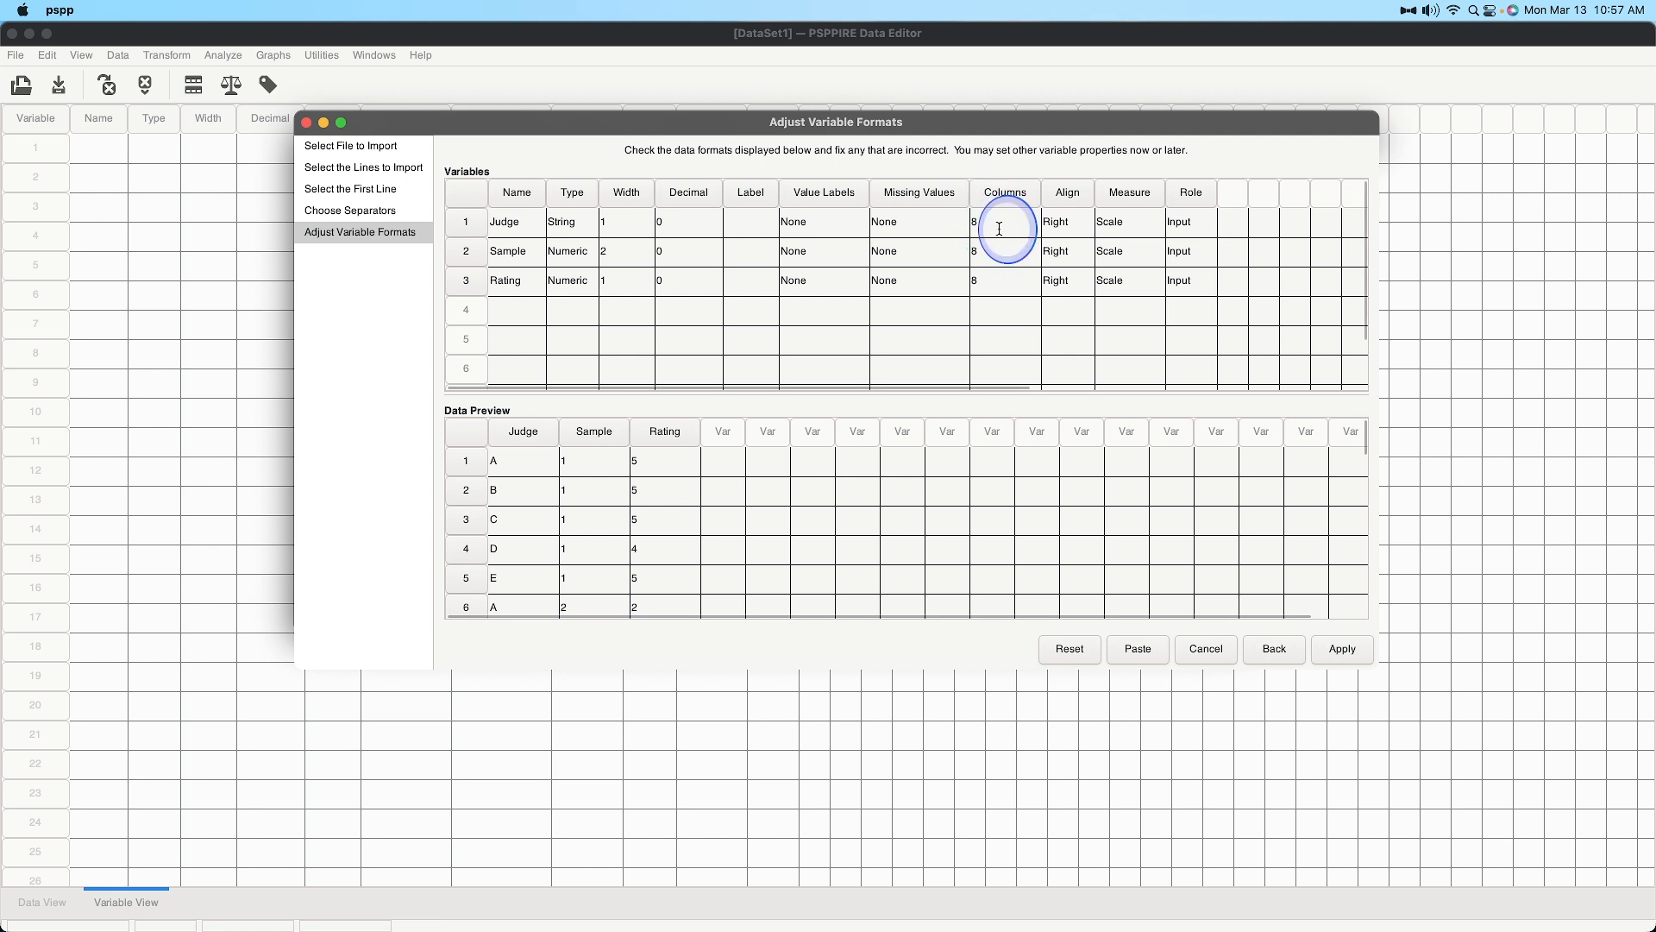
left_click(509, 223)
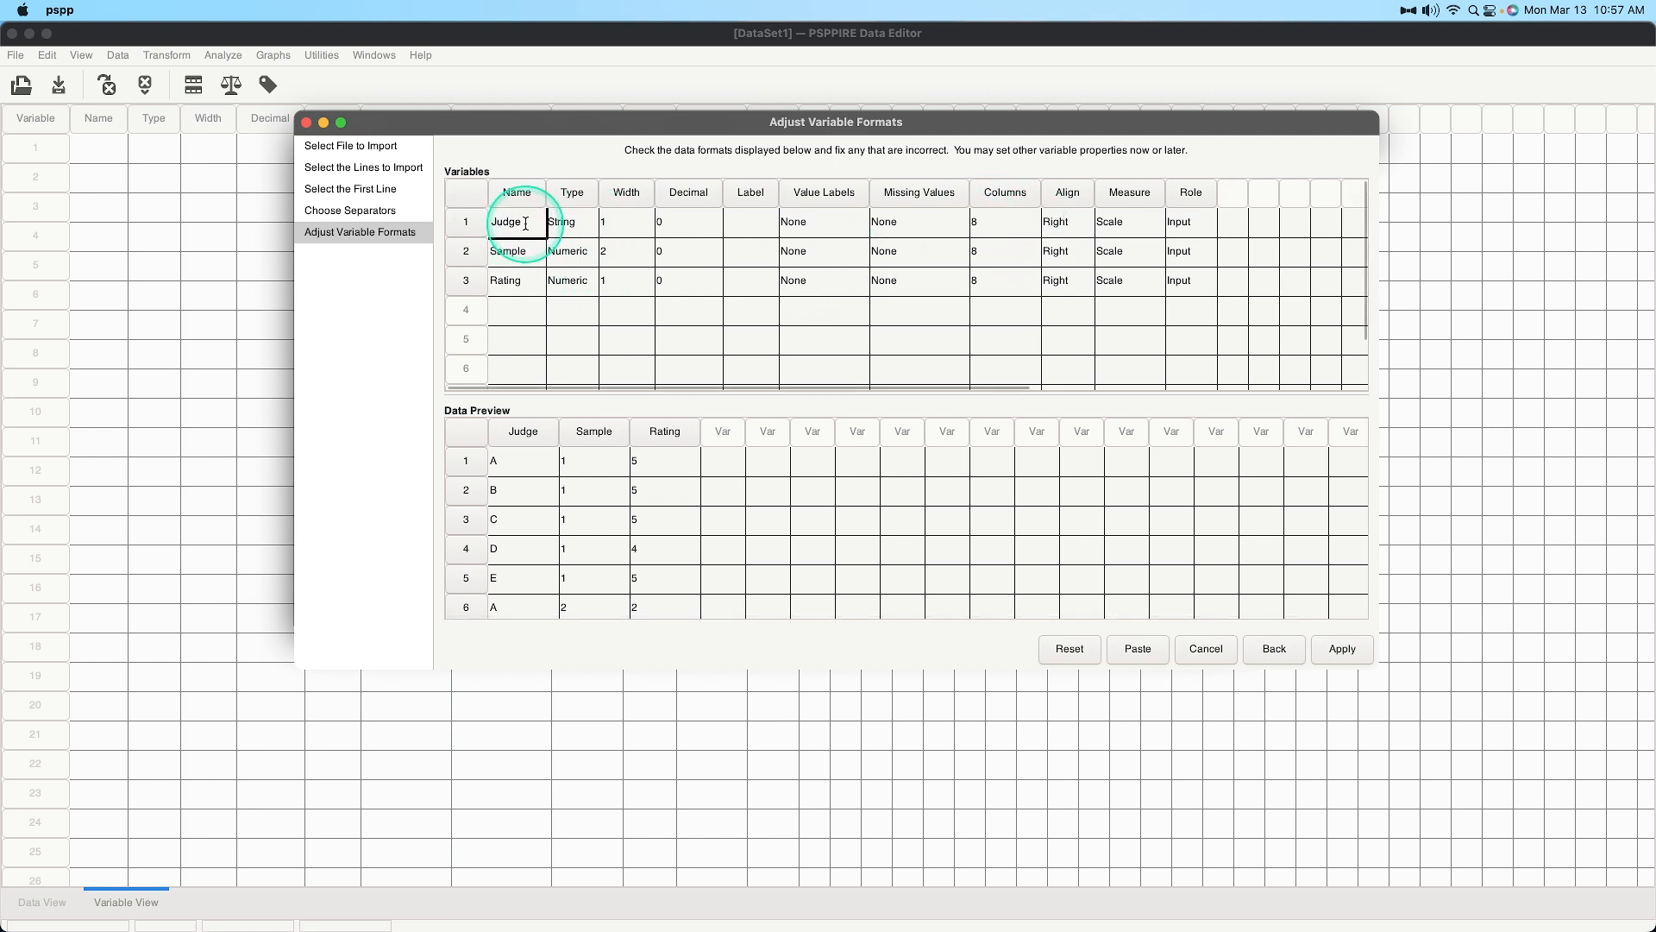
left_click(578, 234)
left_click(592, 222)
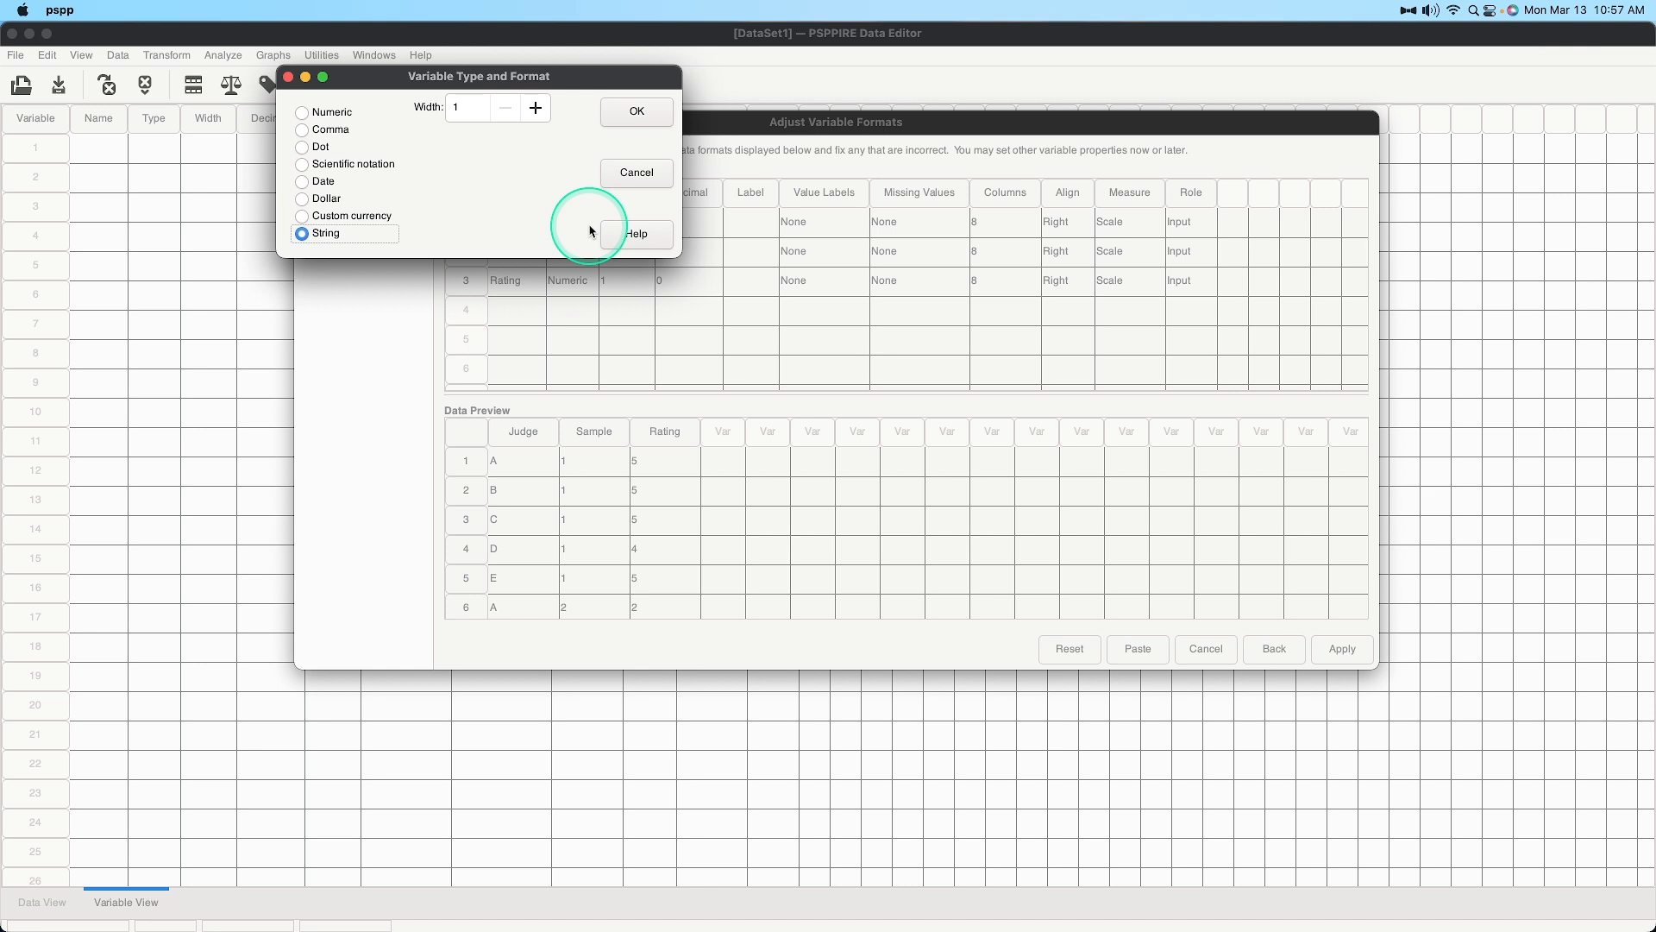
left_click(636, 172)
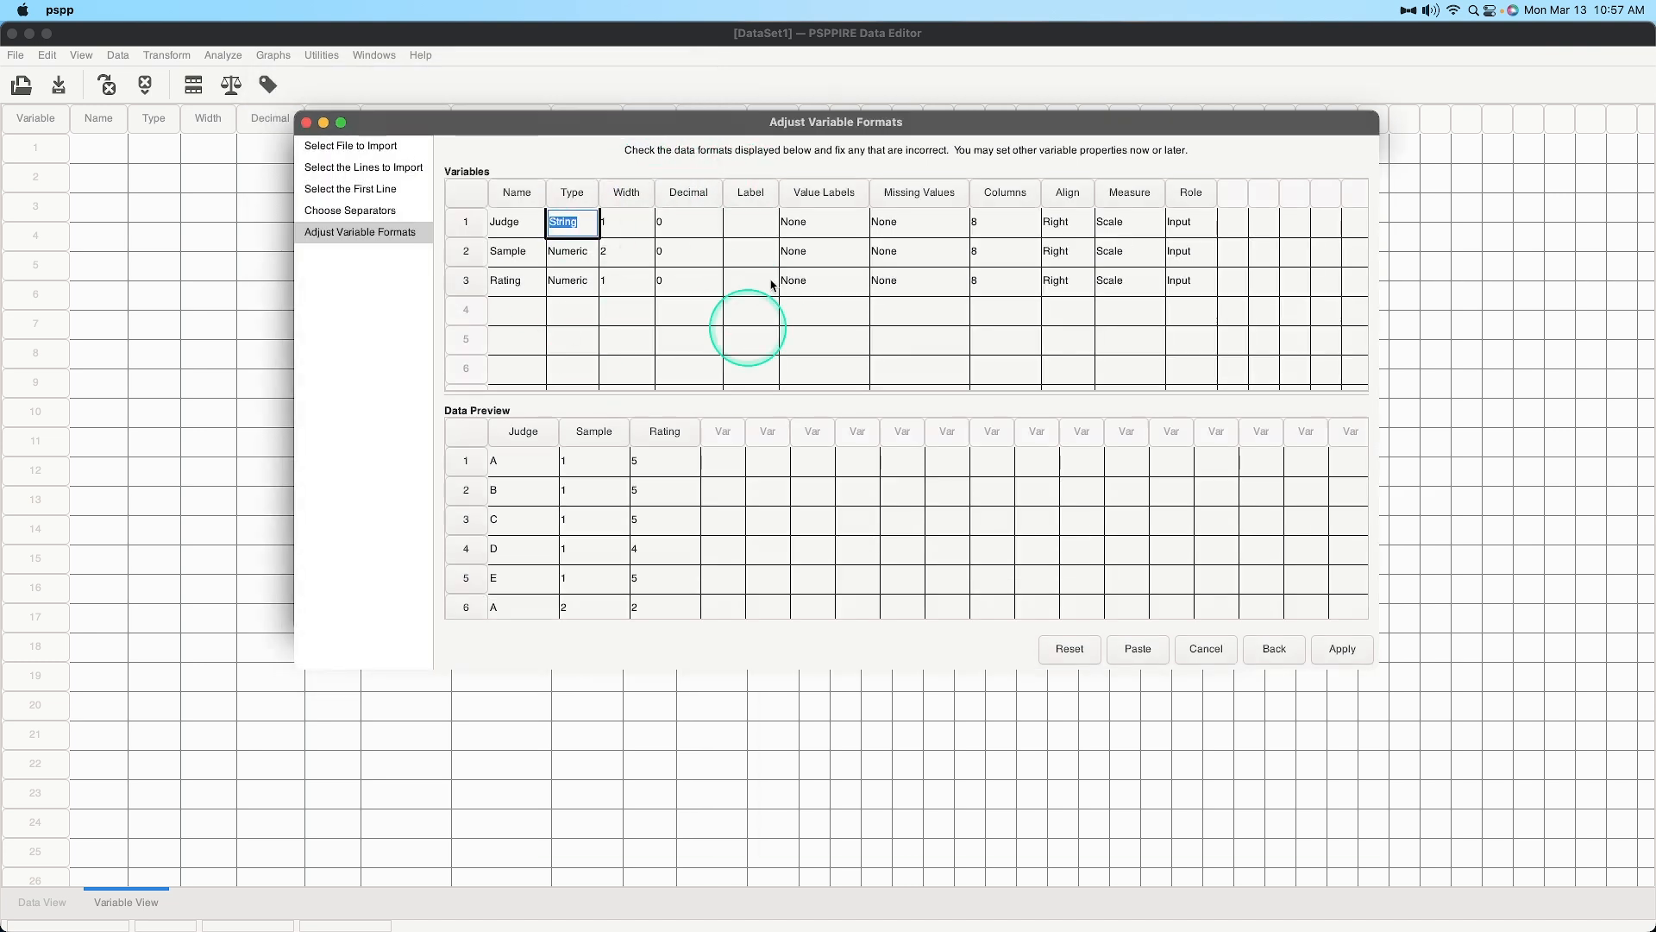
left_click(627, 251)
left_click(699, 222)
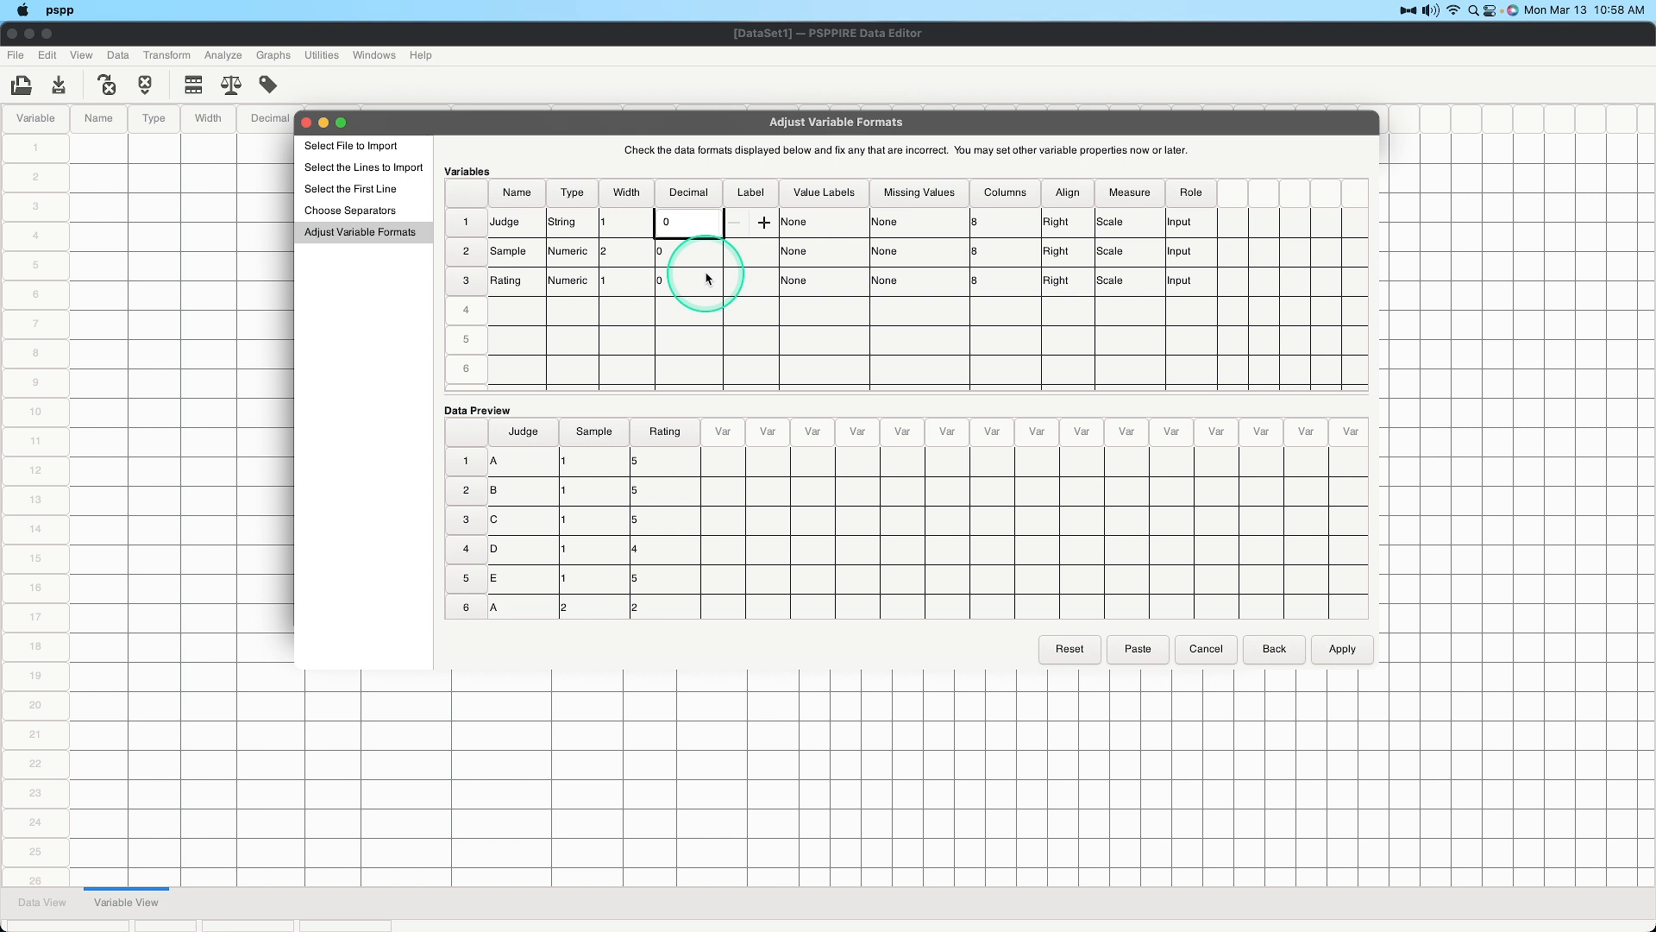
left_click(694, 251)
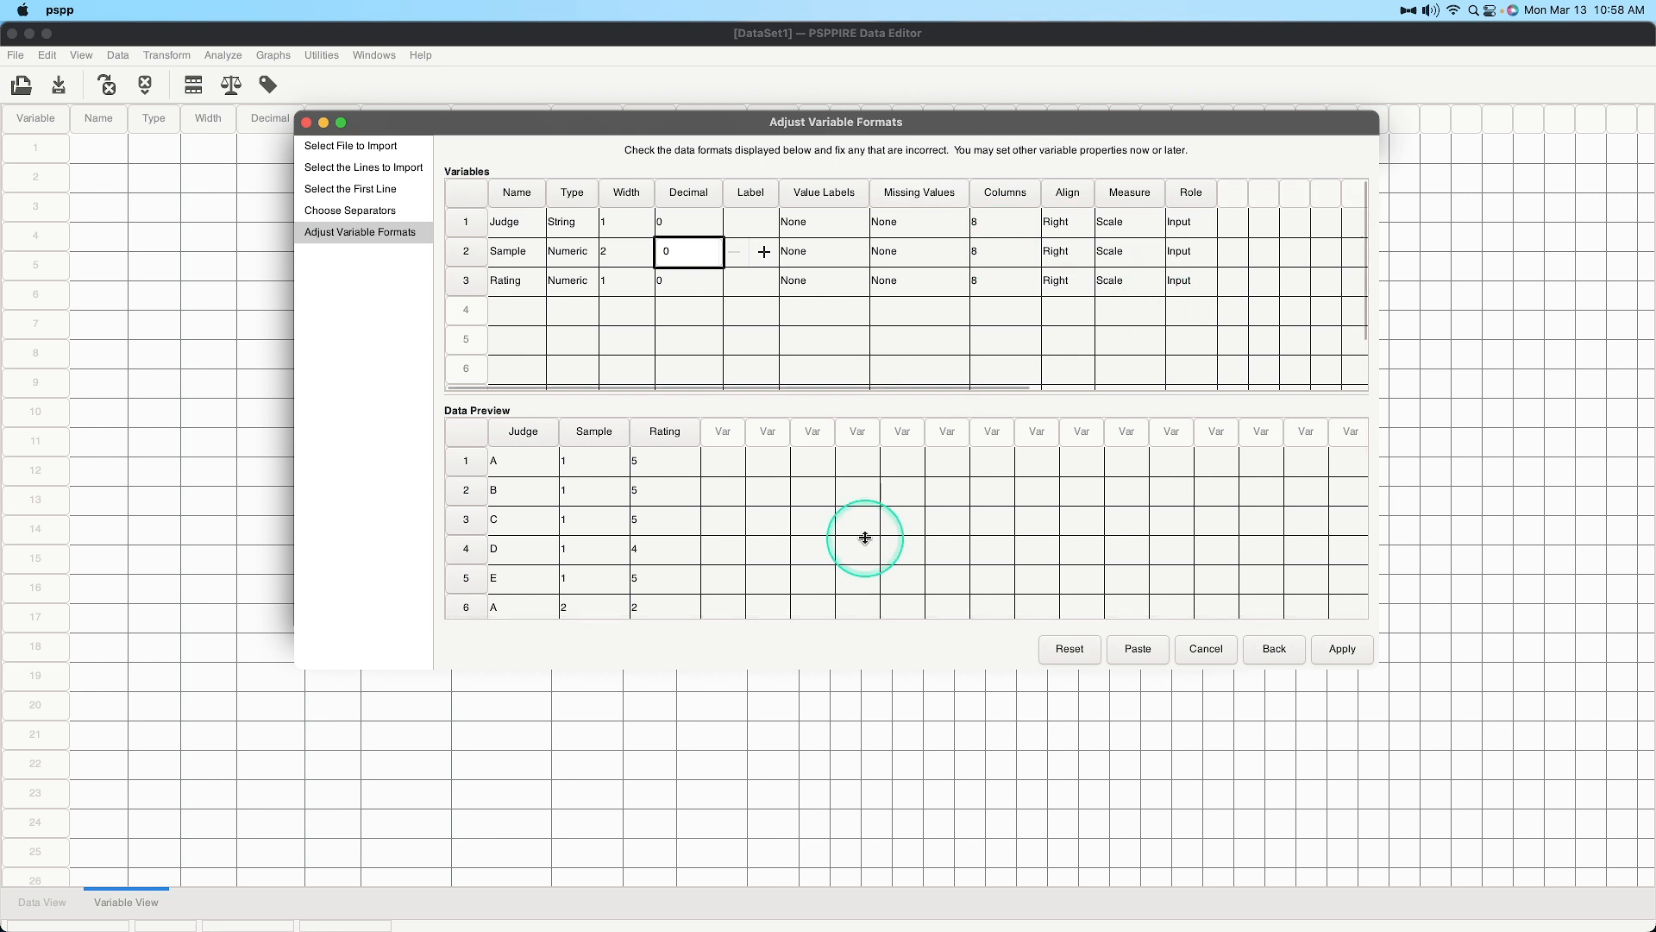
Step: Apply the import and look through the imported Judge, Sample and Rating cases in the data view
left_click(1343, 649)
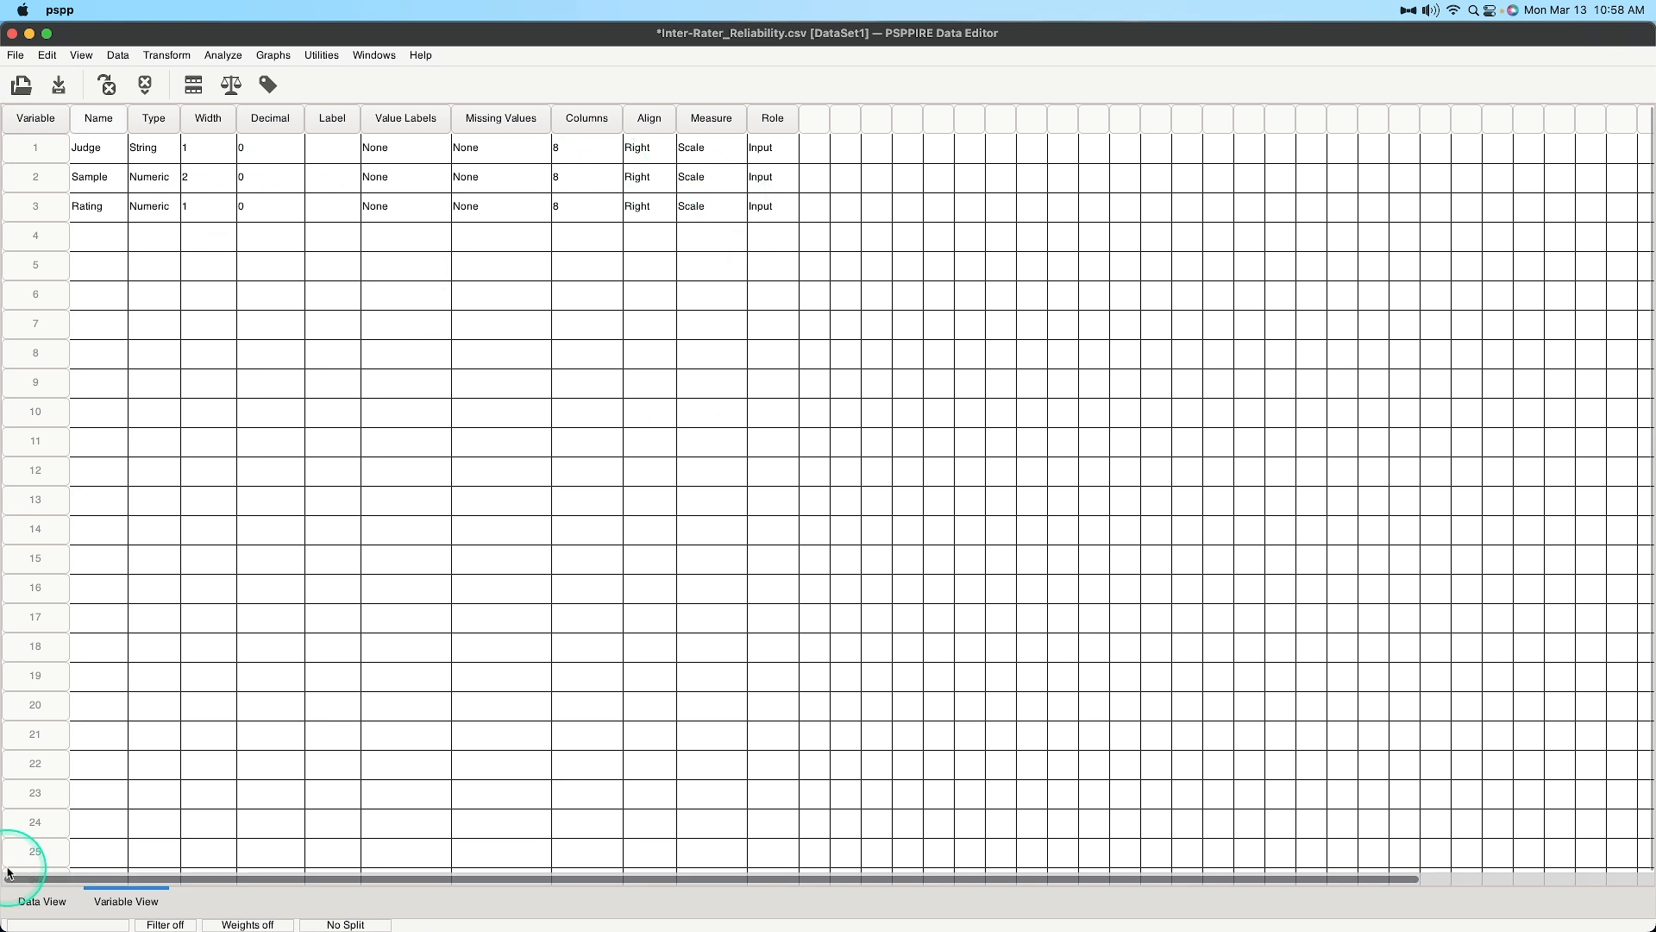
left_click(40, 901)
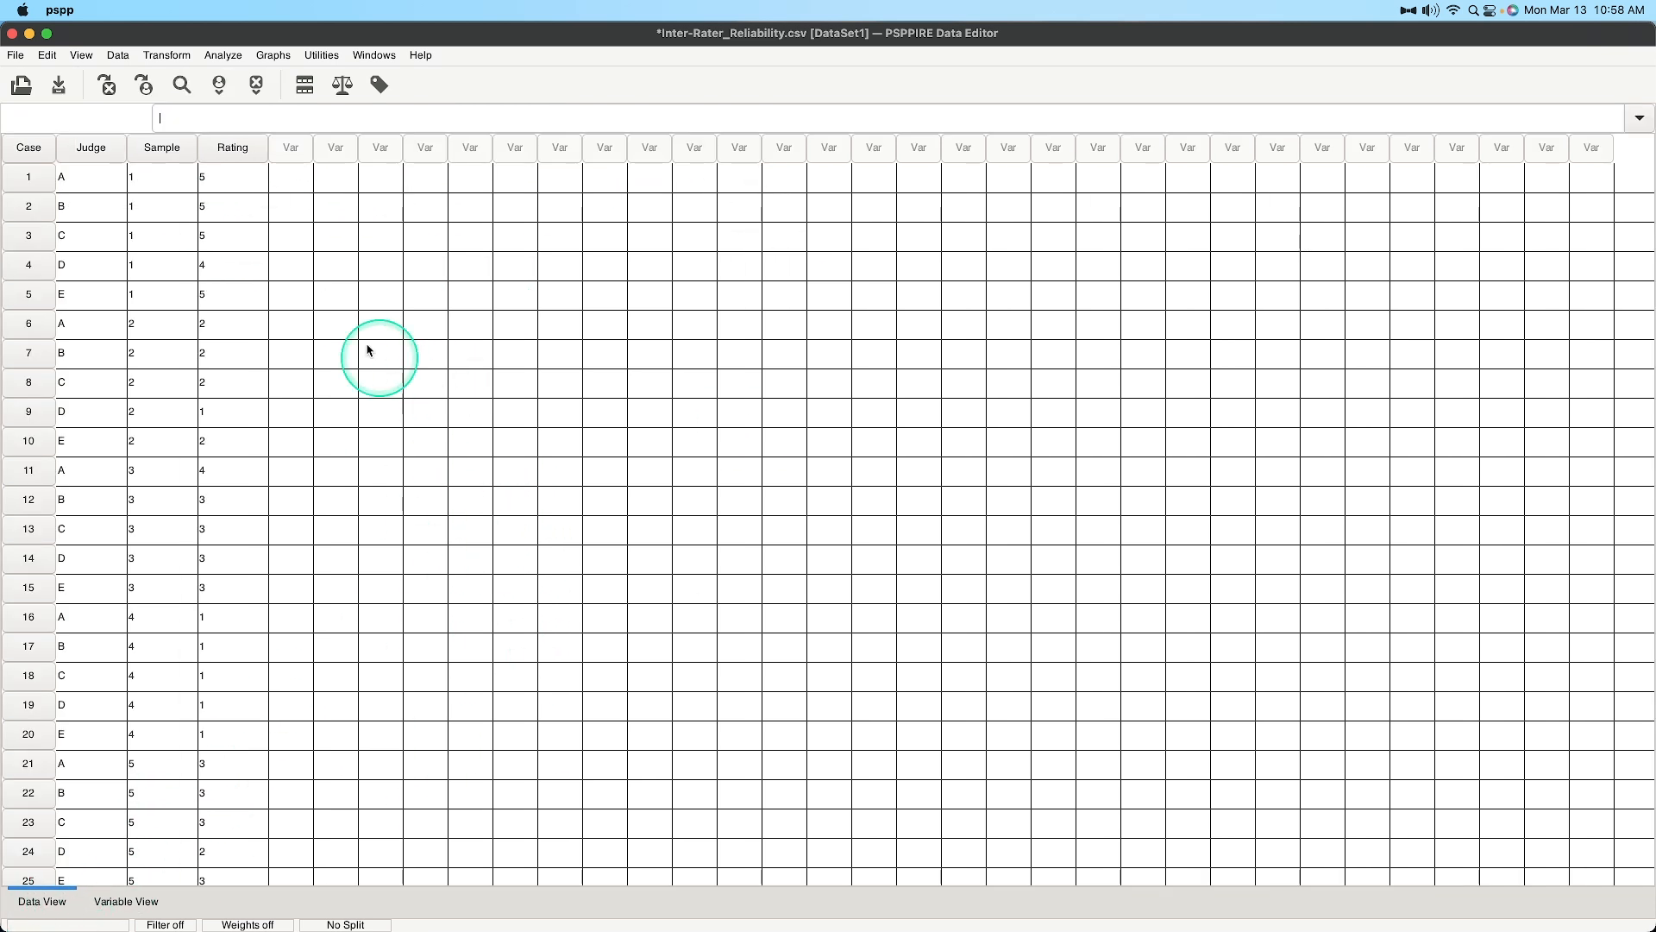
scroll(604, 190, "down", 5)
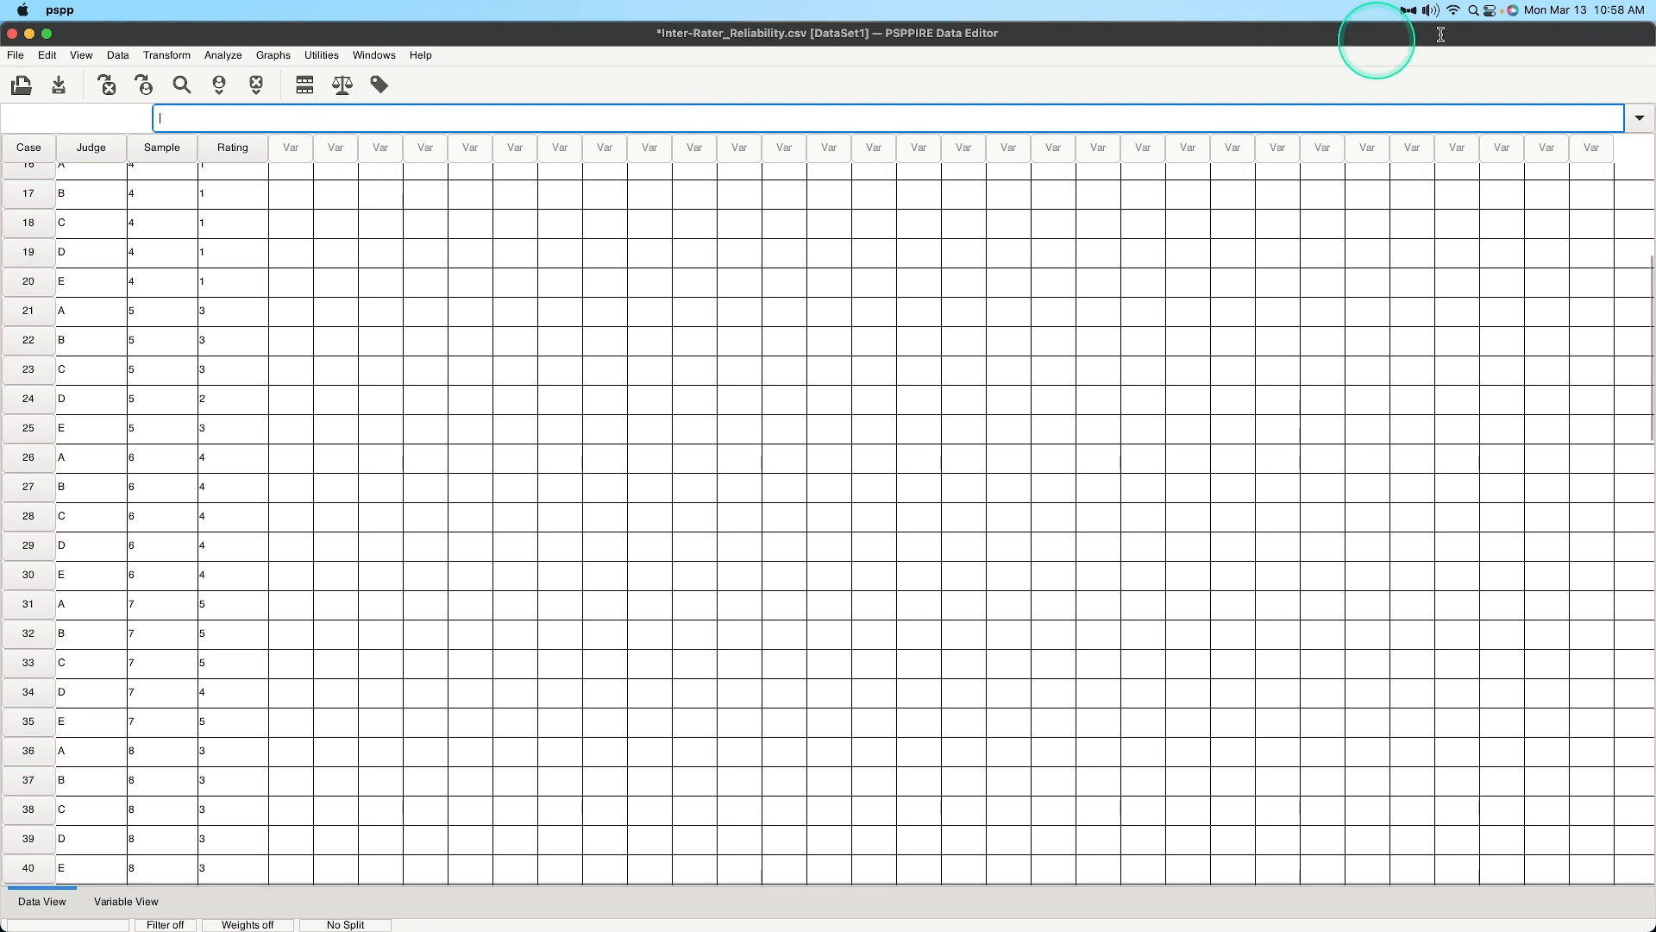
left_click(1642, 124)
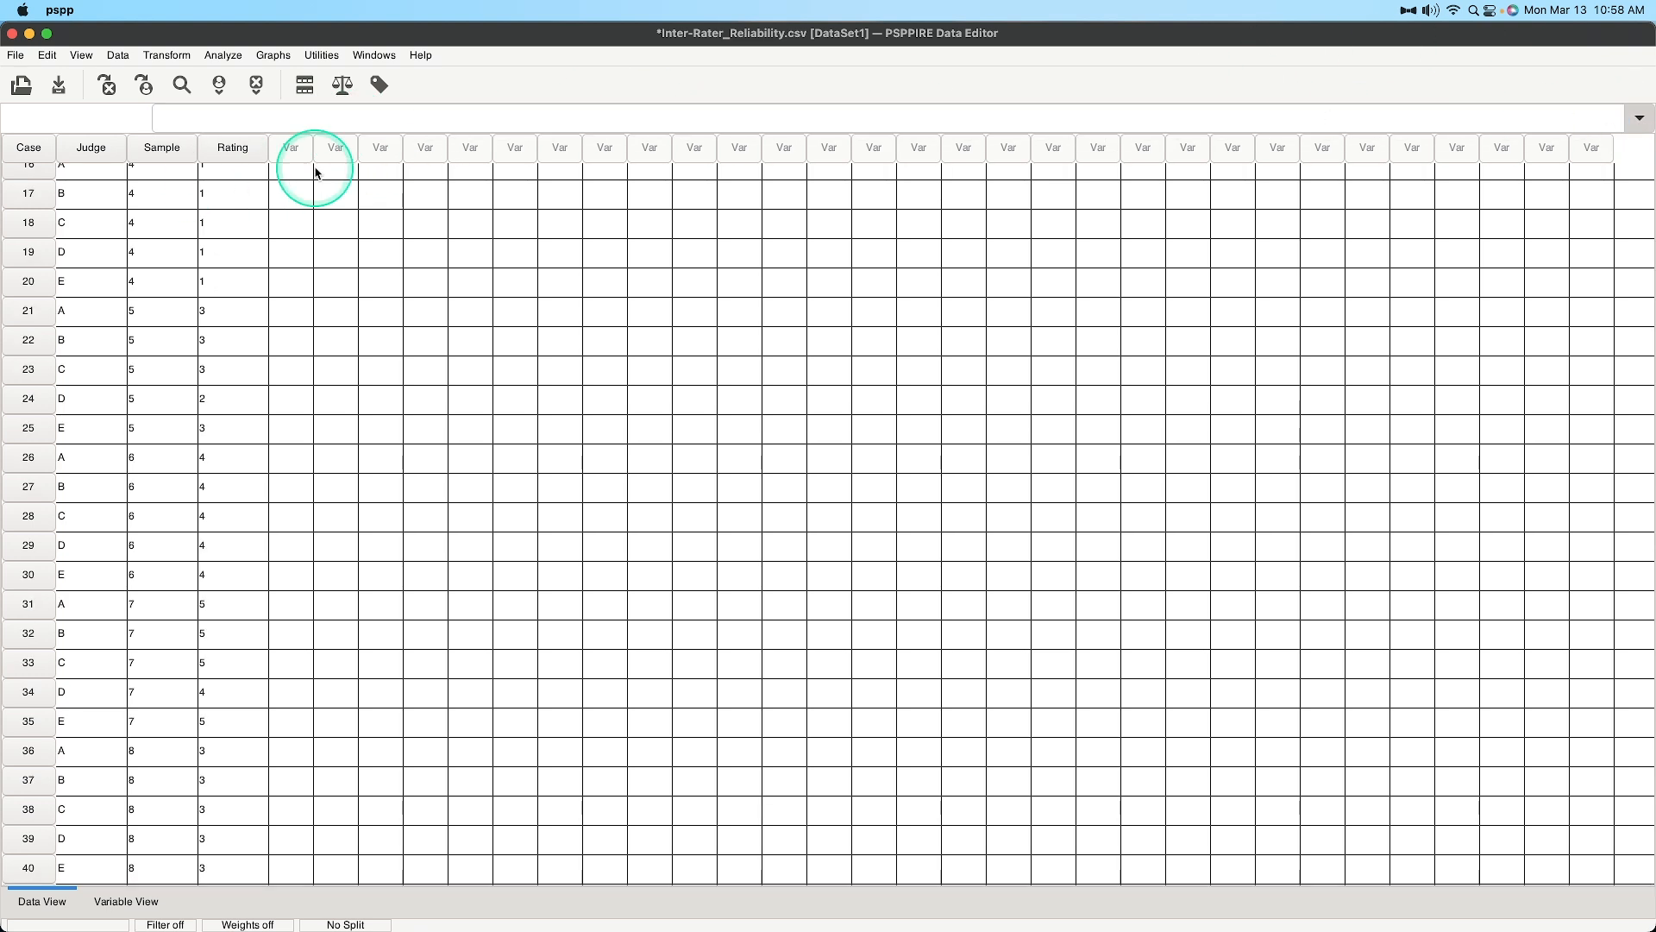
left_click(1640, 119)
left_click(1305, 126)
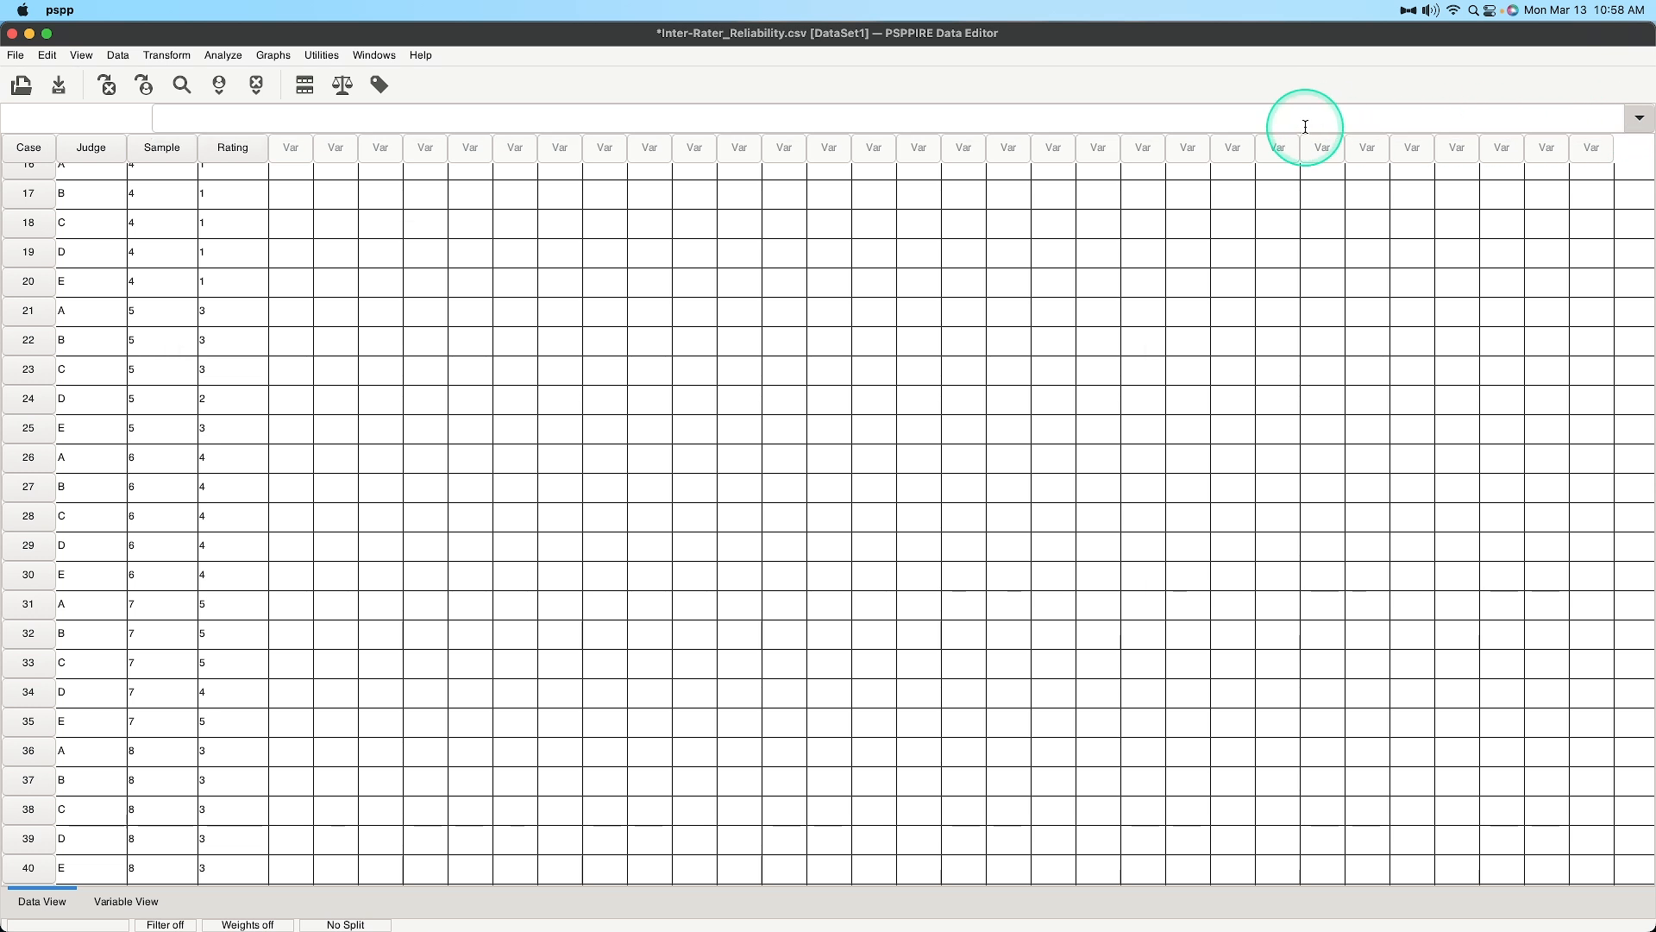
left_click(1639, 122)
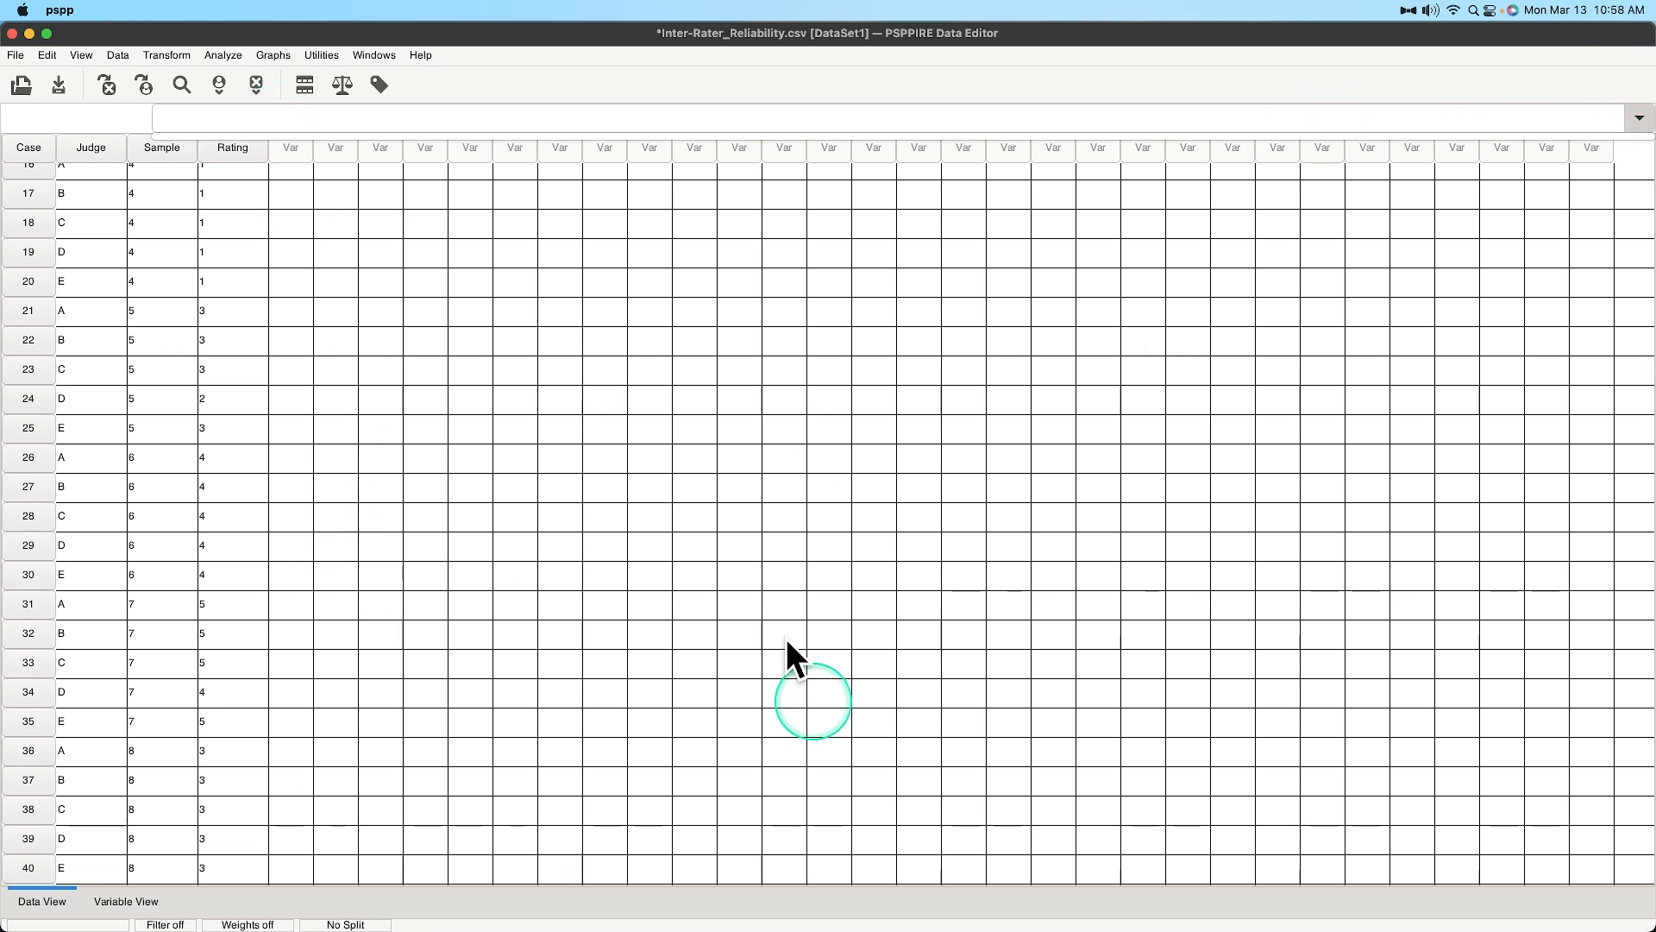
Step: Switch to the Output Viewer window and widen its outline so that the full entry names fit
key("ctrl+Up")
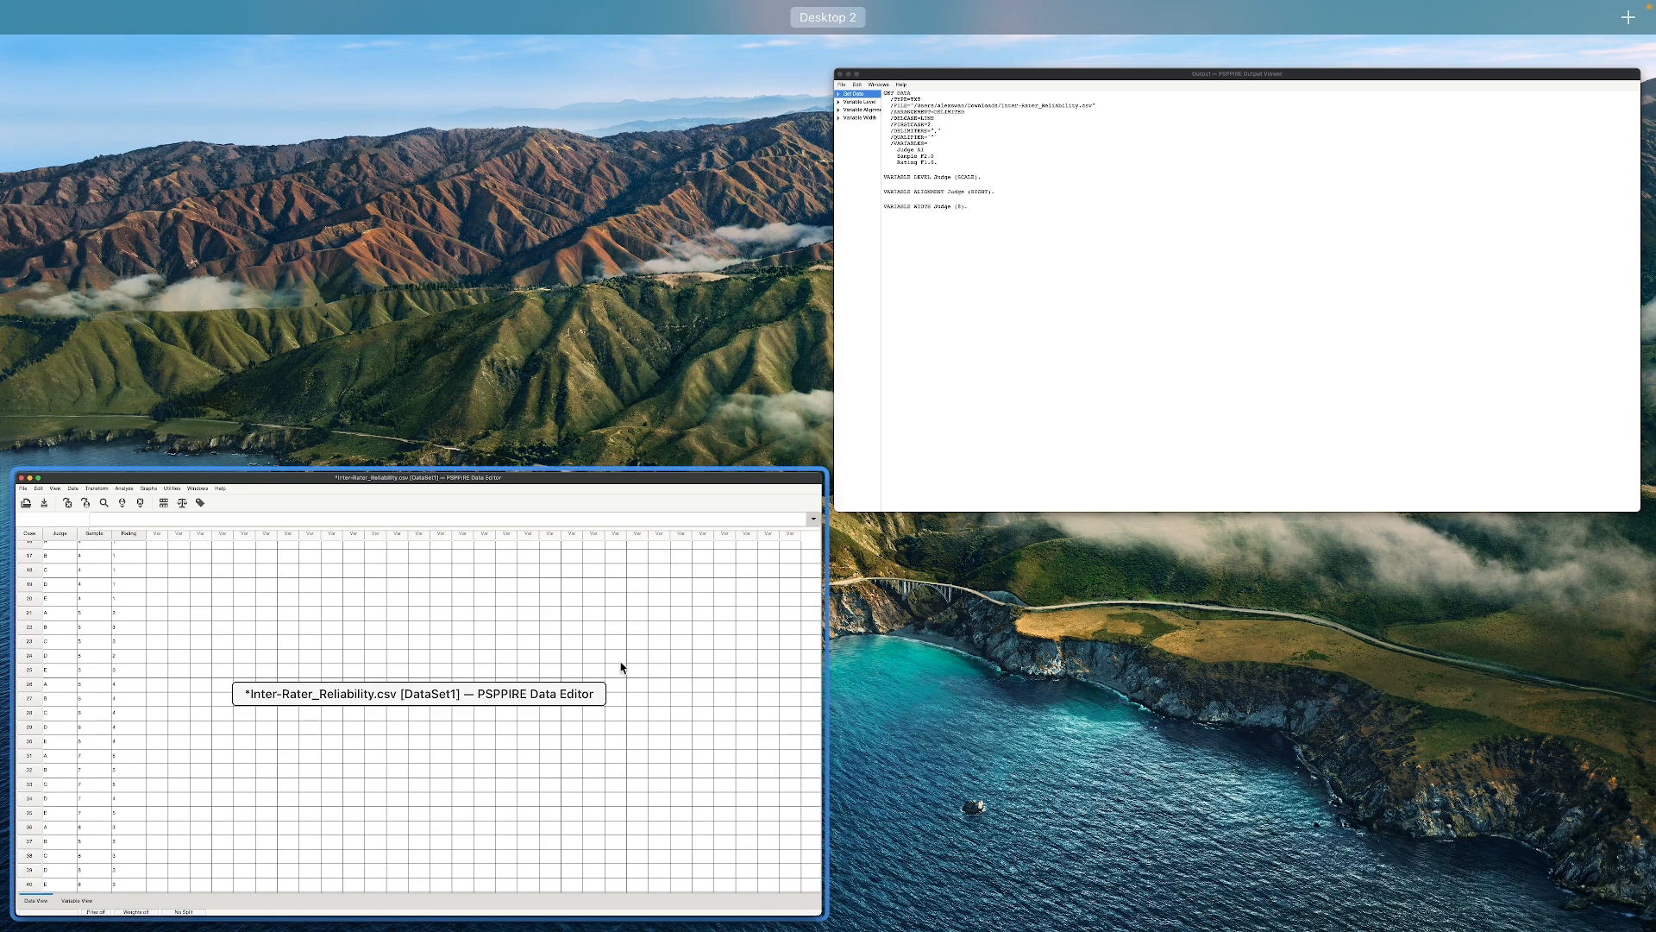
left_click(1151, 450)
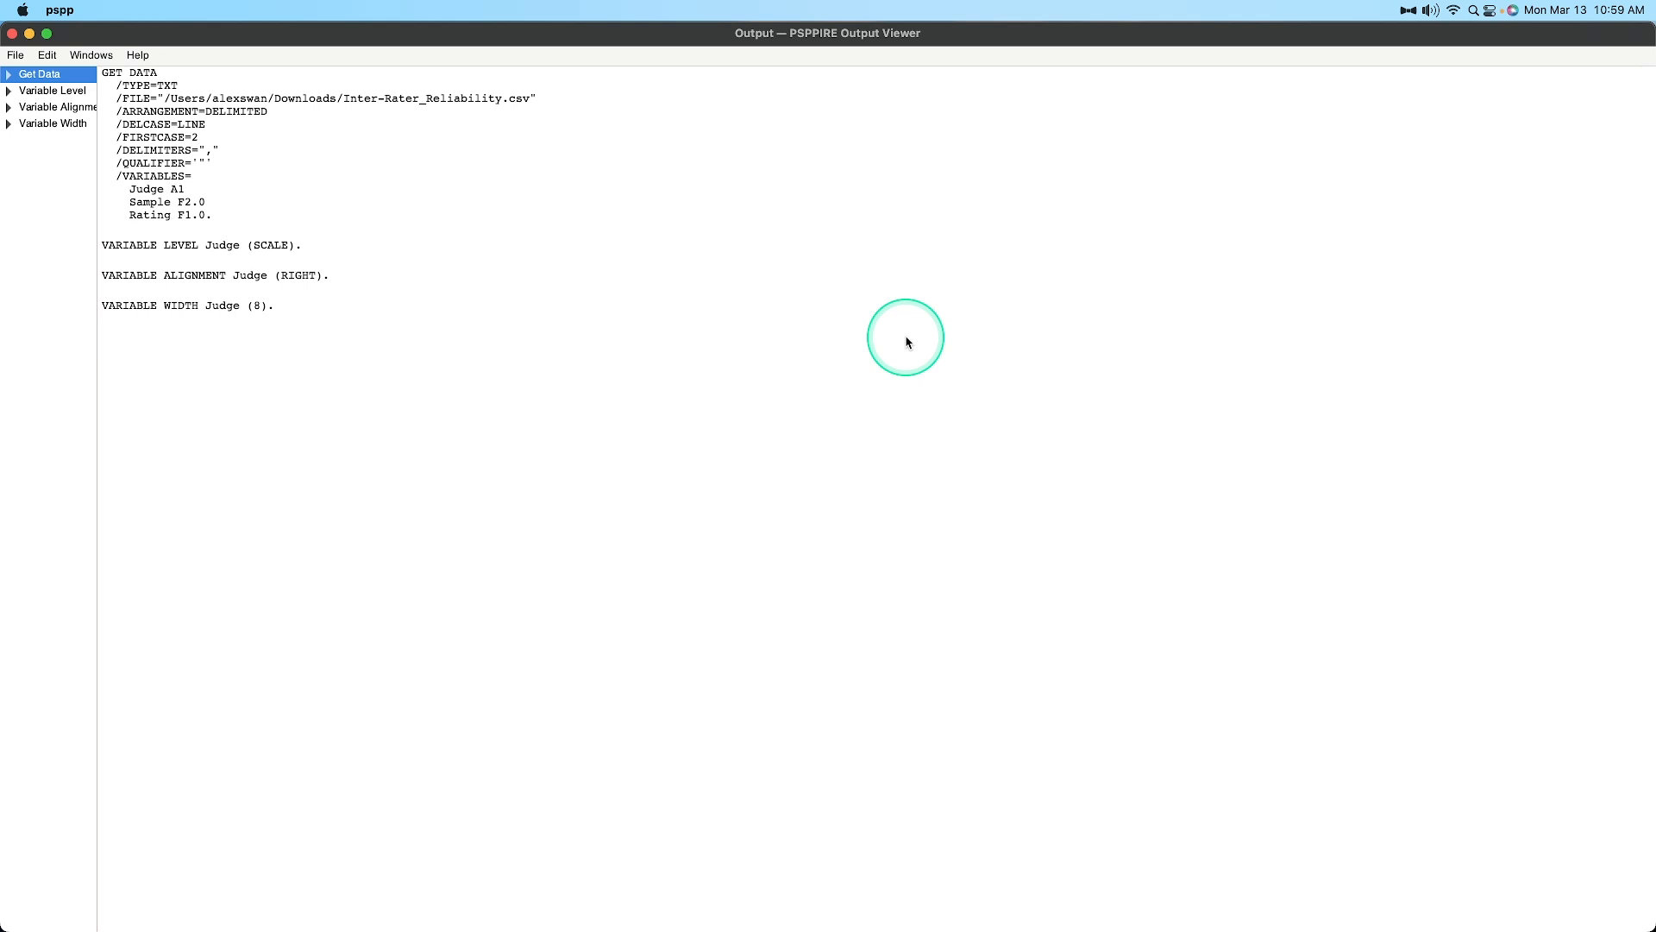
left_click_drag(100, 77, 119, 78)
left_click(121, 76)
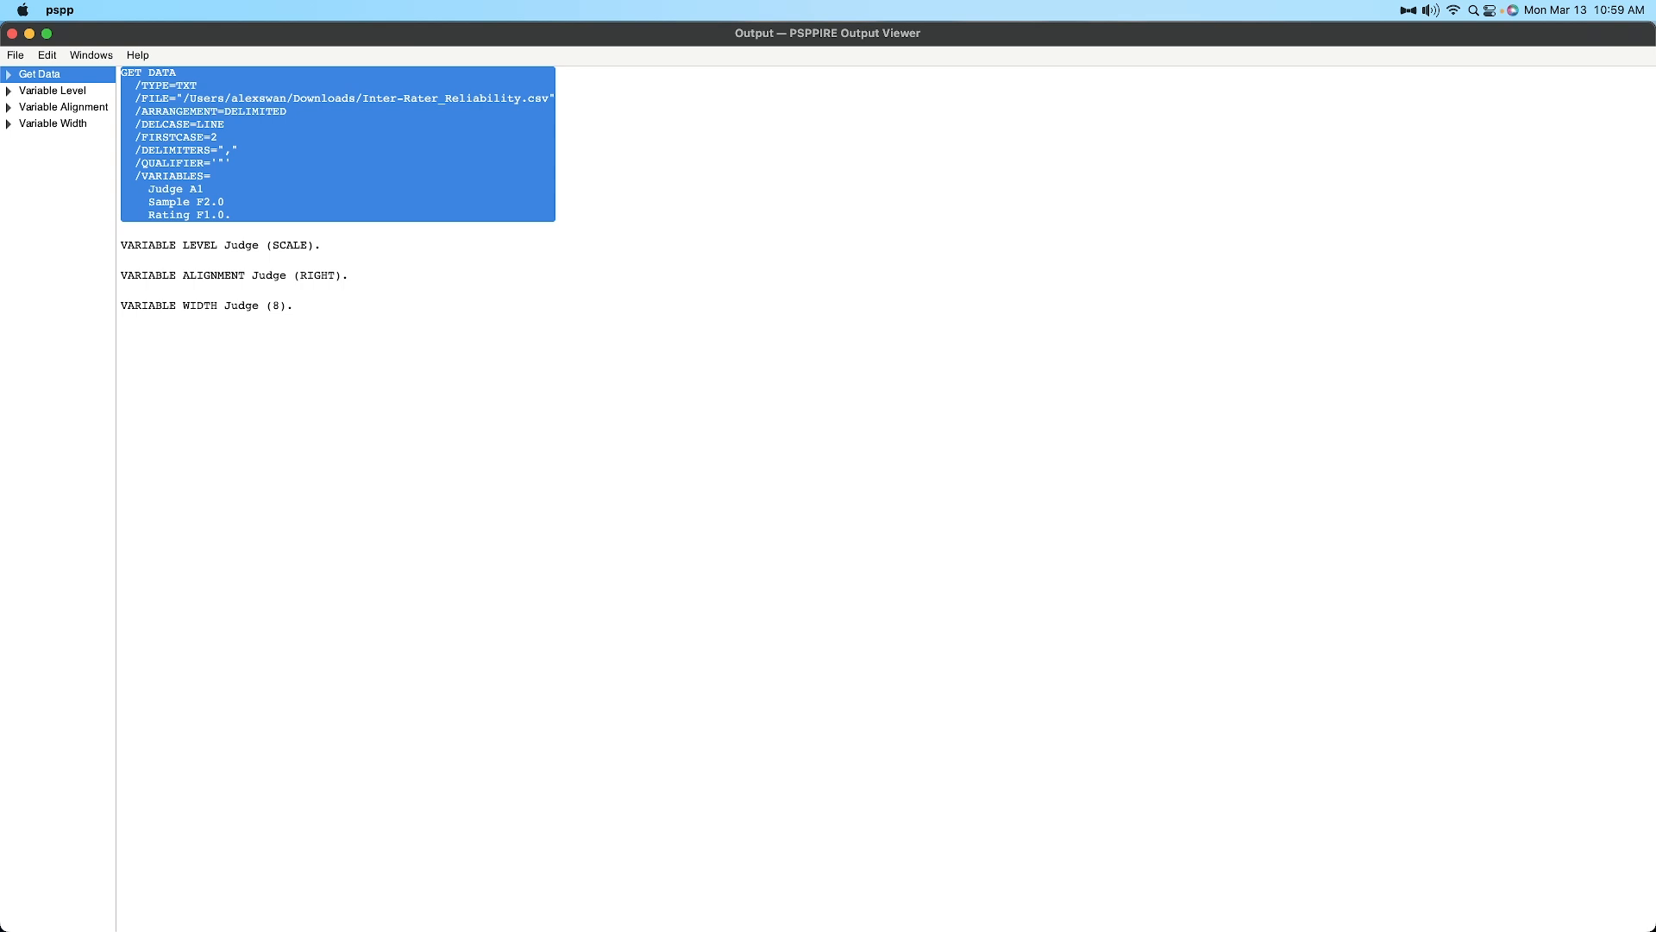
Step: Examine the logged GET DATA command and the level, alignment and width commands for Judge
left_click_drag(811, 928, 1648, 798)
left_click(251, 226)
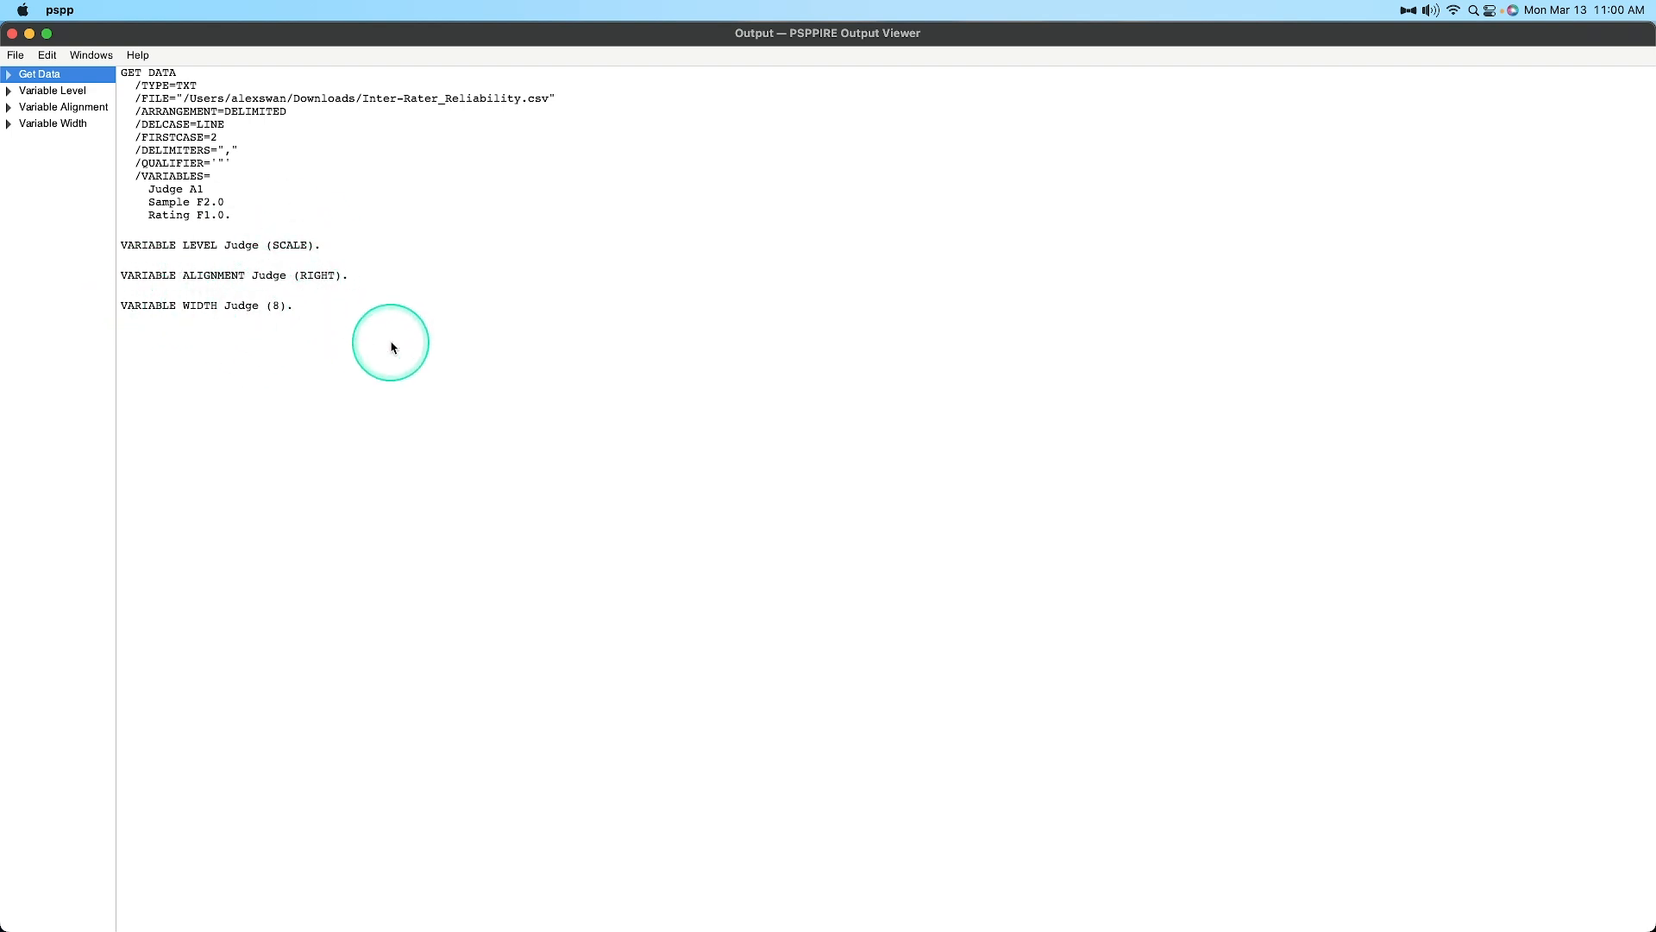
left_click_drag(254, 274, 698, 552)
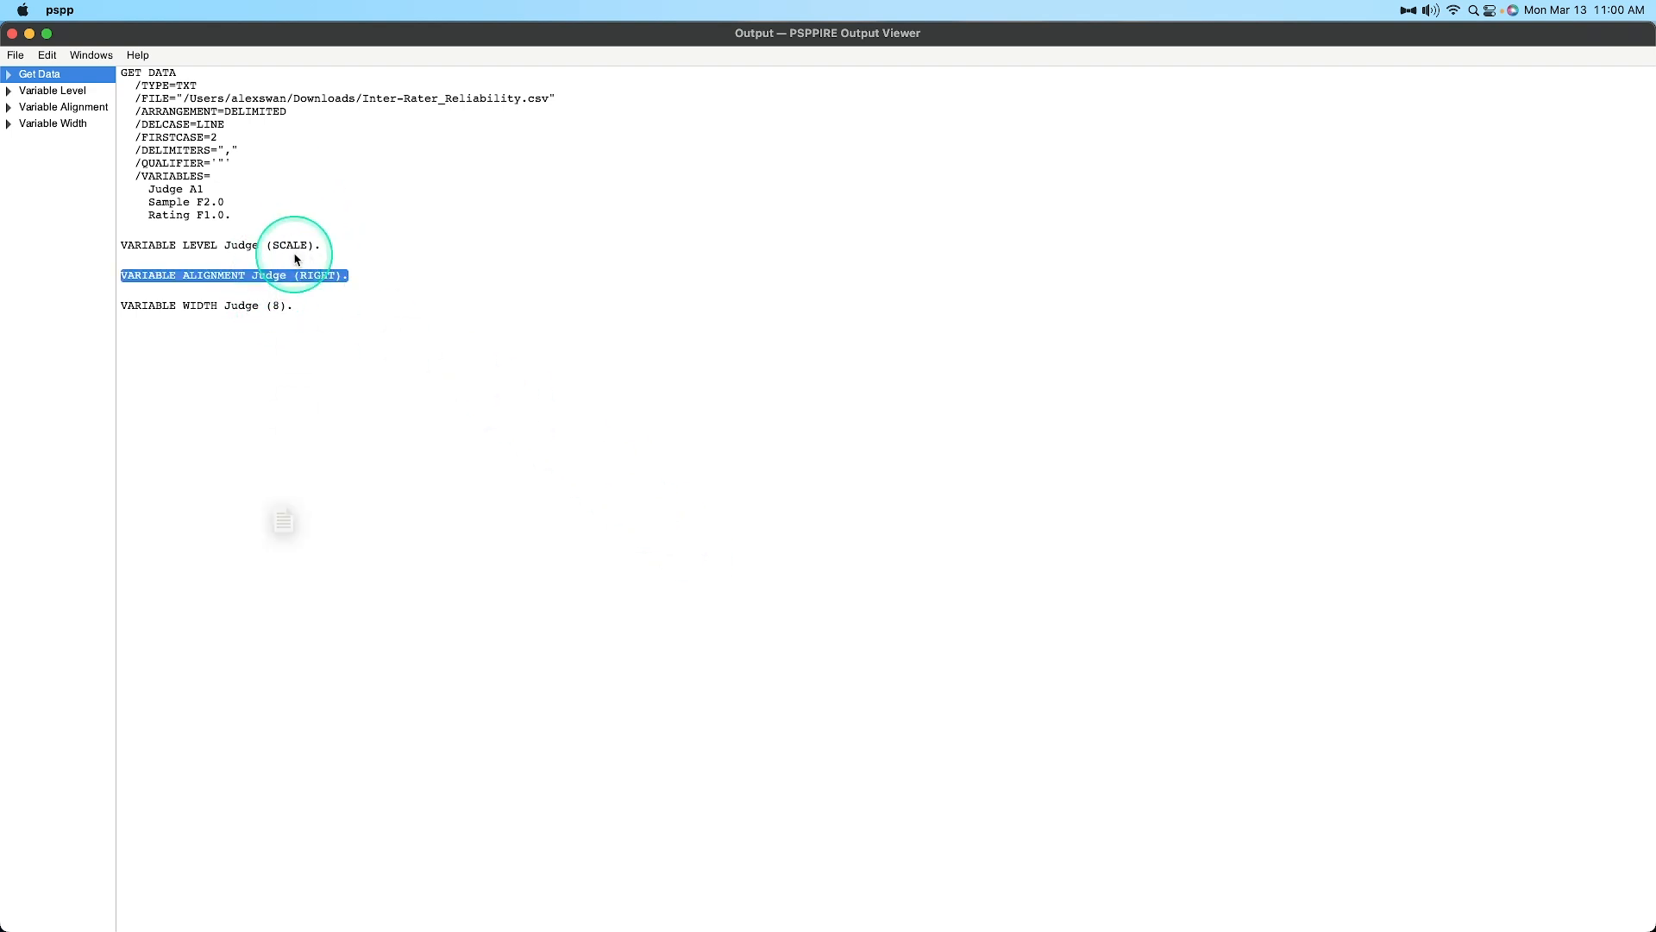